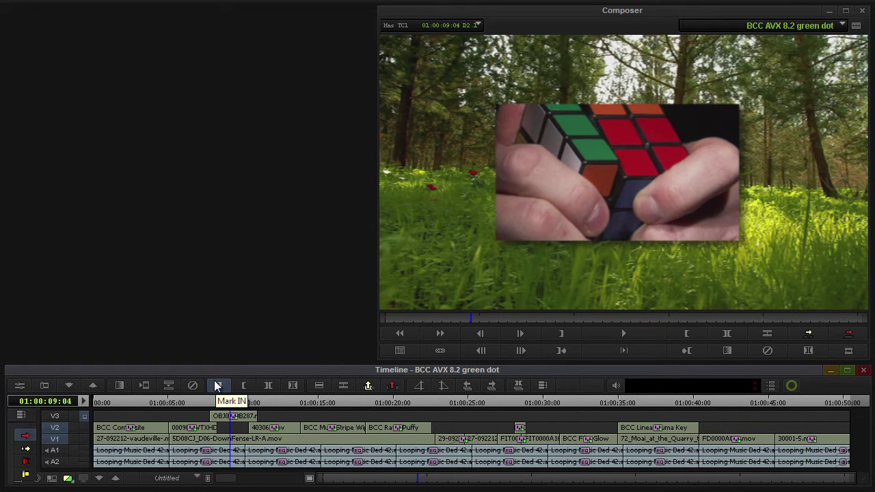
Step: Browse the BCC Perspective and BCC Lights effects in the Effect Palette and close the palette
key("ctrl+8")
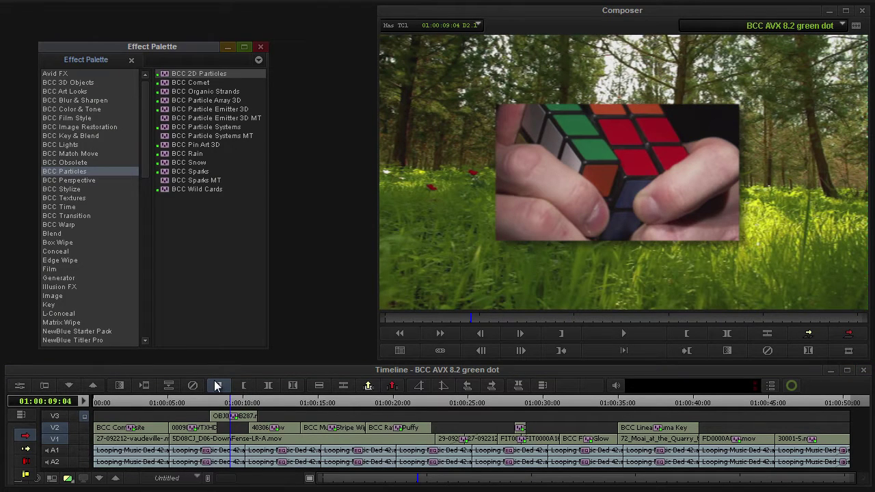
left_click(84, 181)
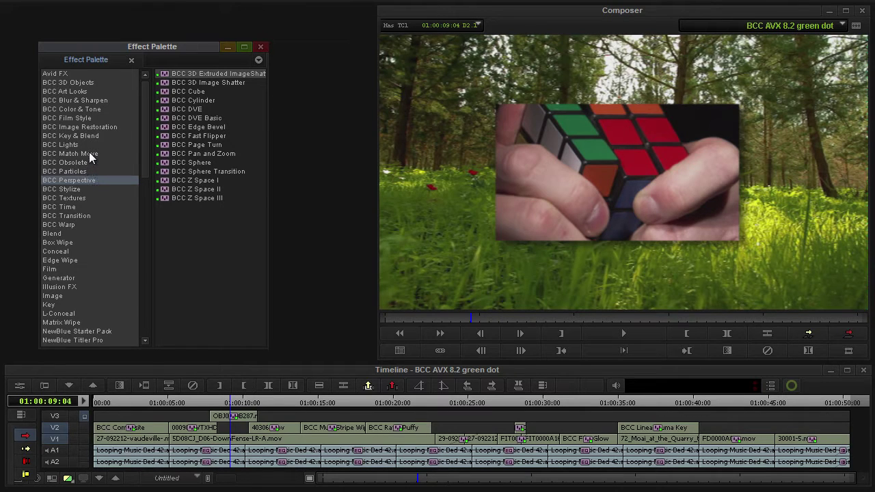
left_click(87, 145)
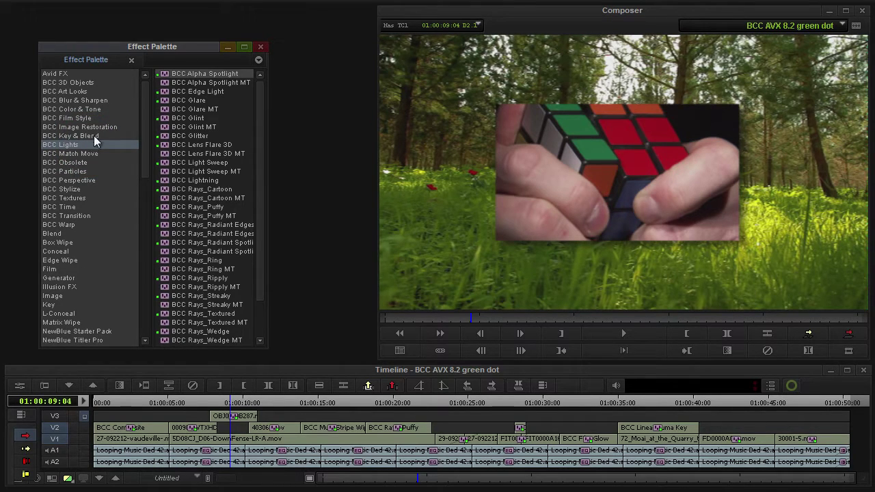
left_click(261, 48)
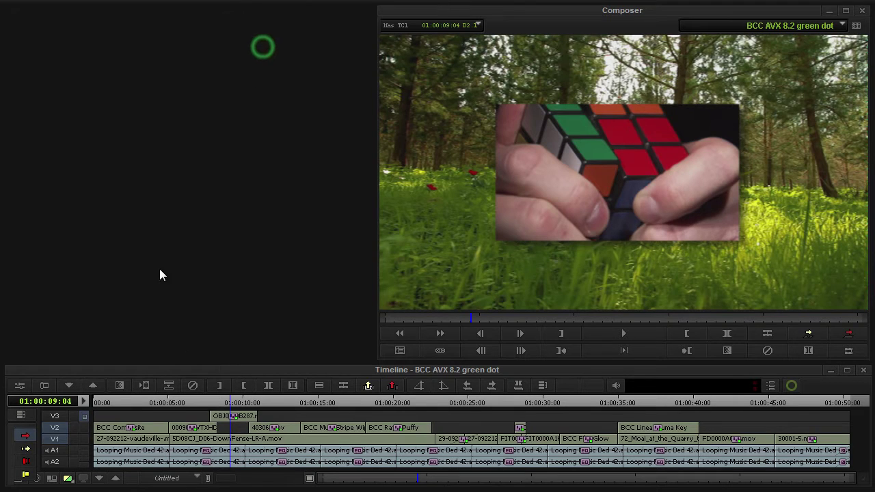
Step: Play the whole sequence from its start at 01:00:00:00
left_click_drag(140, 400, 87, 401)
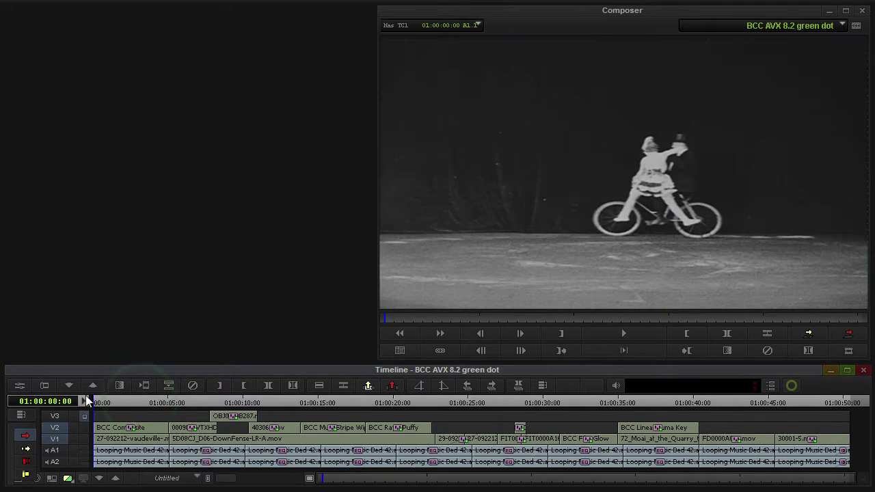
left_click(618, 335)
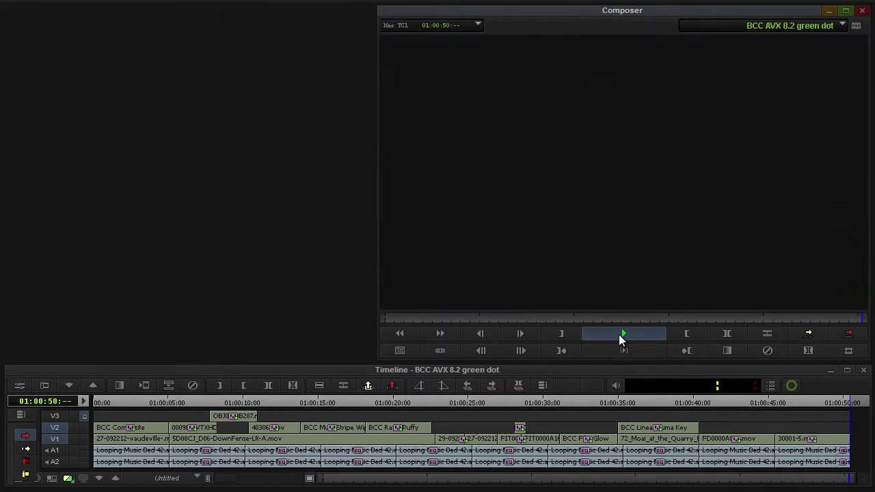
Step: Open the effect settings of the first V2 clip at 01:00:02:05 and inspect the BCC Film Glow parameters
mouse_move(144, 398)
left_mouse_down()
mouse_move(119, 401)
mouse_move(131, 403)
left_mouse_up()
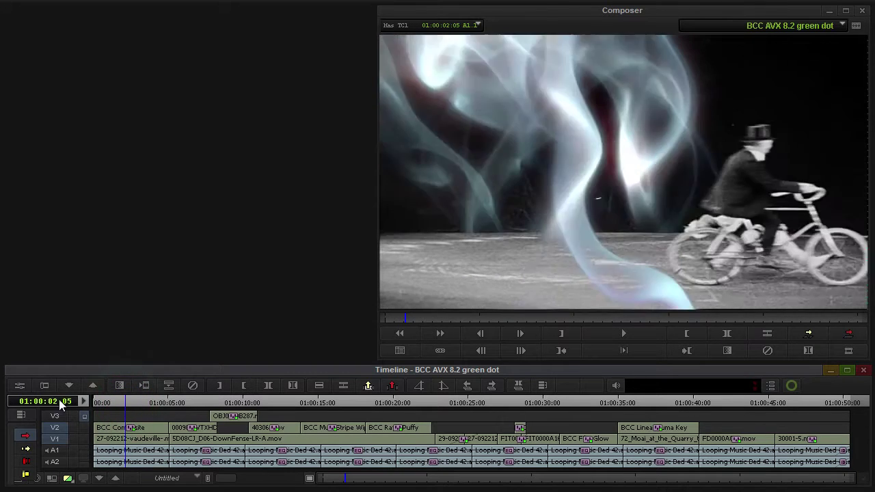
left_click(20, 386)
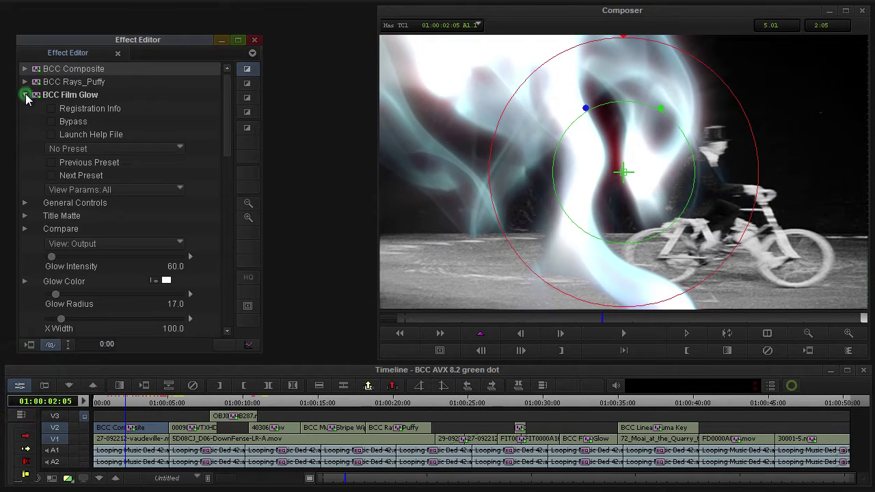
left_click(26, 96)
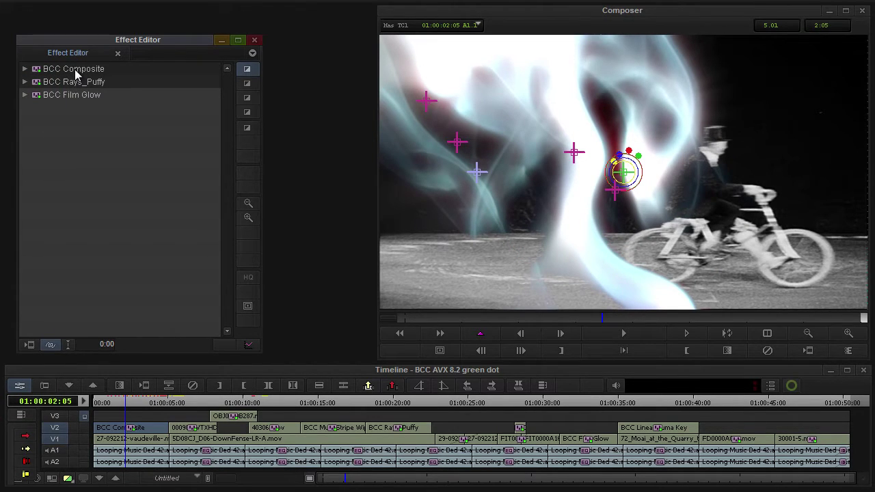
Step: Bypass the BCC Rays_Puffy and BCC Composite effects on the first V2 clip
left_click(25, 82)
left_click(51, 109)
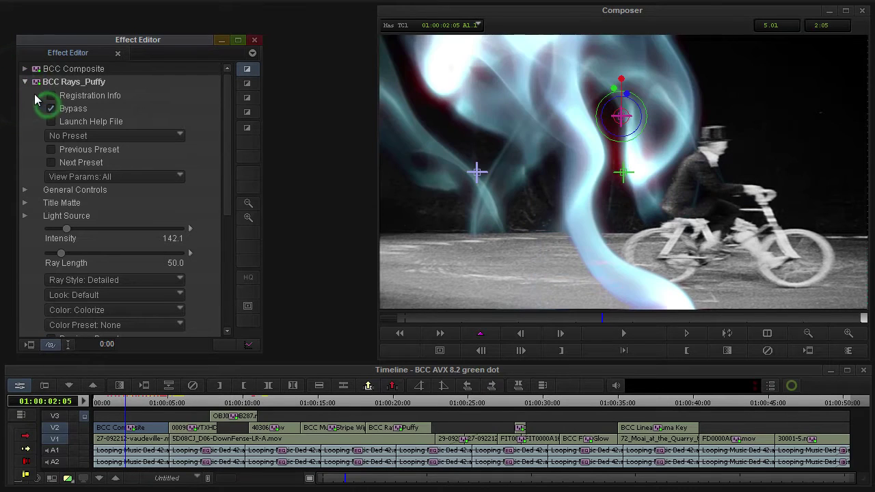
left_click(25, 69)
left_click(24, 69)
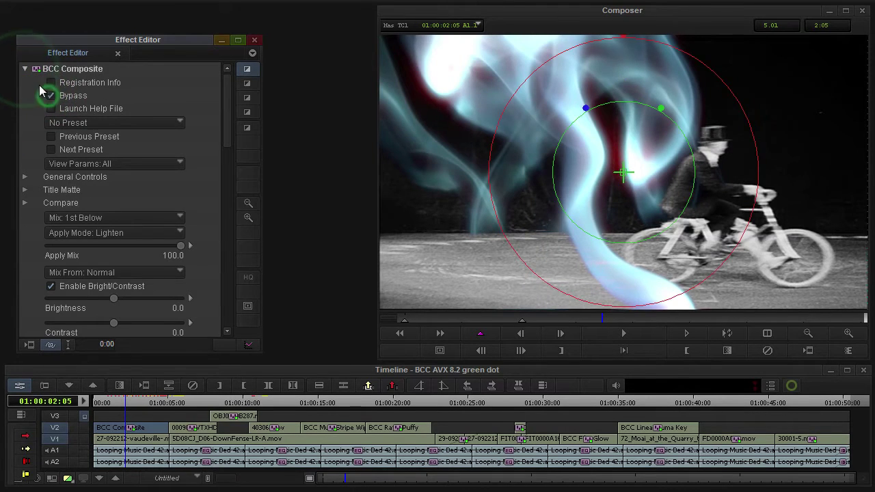
left_click(25, 82)
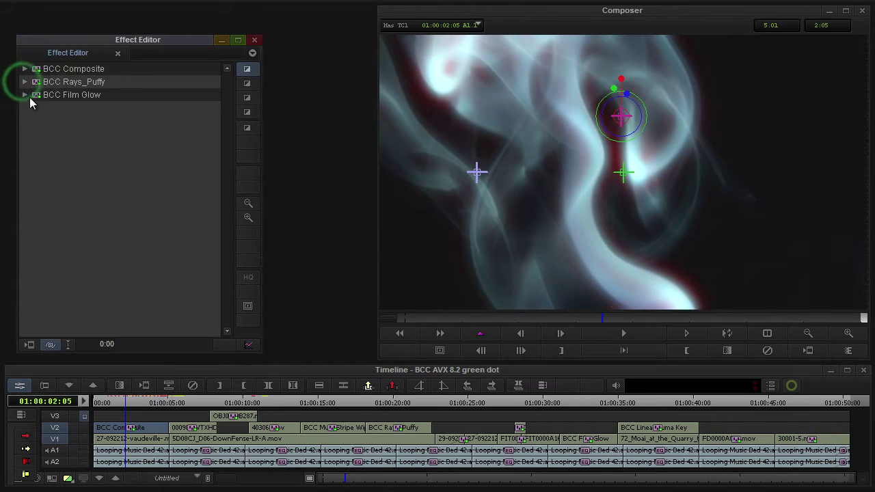
Step: Set Show Graph to Yes for the Beat Reactor of BCC Film Glow and preview the clip in a playback loop
left_click(26, 96)
left_click_drag(226, 140, 222, 292)
scroll(220, 288, "down", 4)
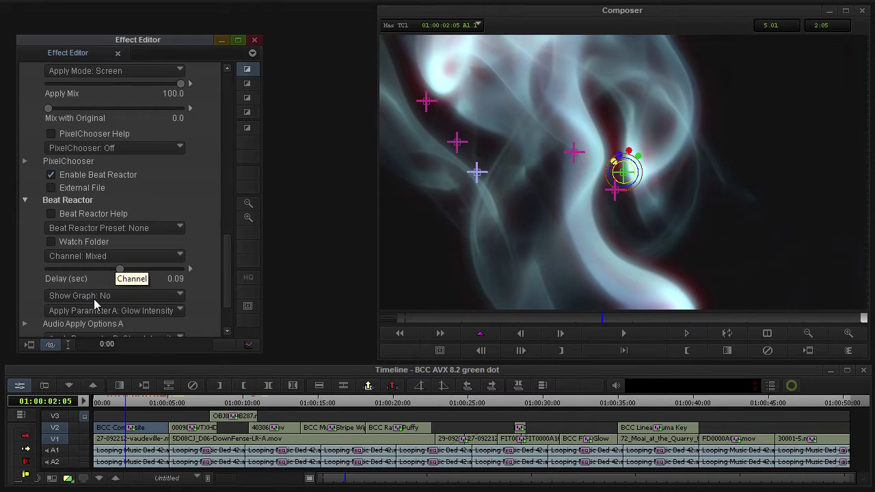
left_click(100, 298)
left_click(106, 311)
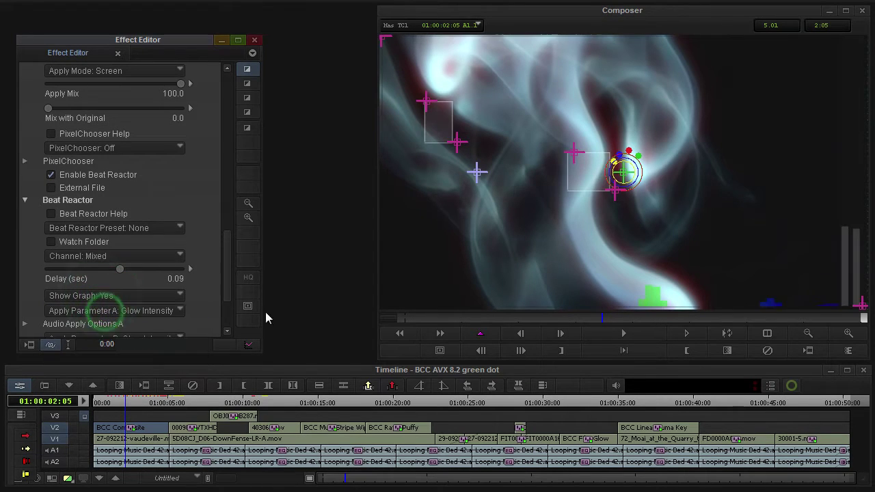
left_click(729, 333)
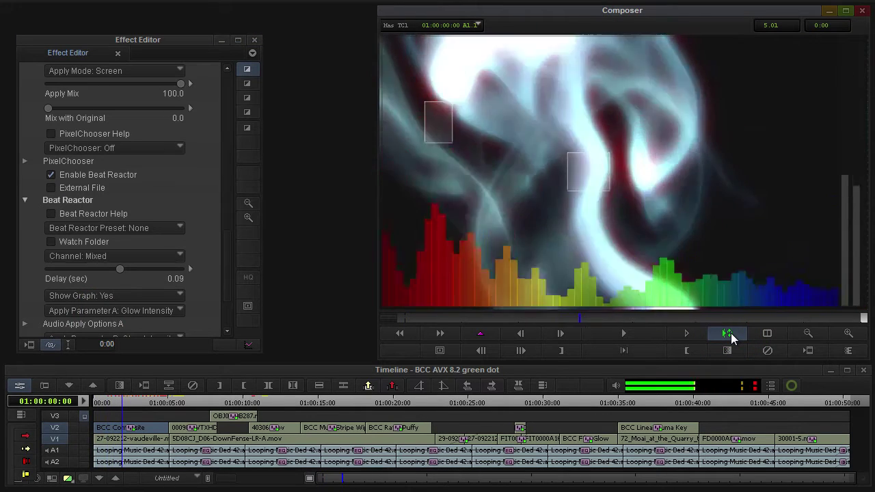
left_click(726, 334)
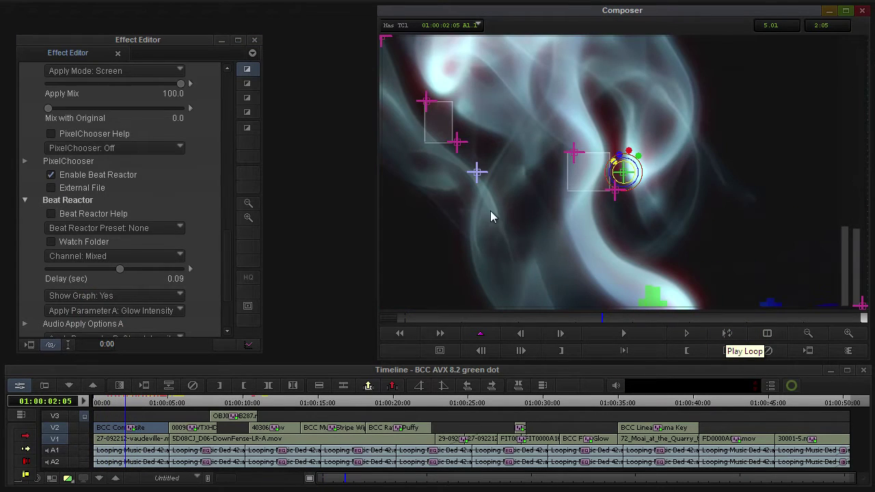
Step: At 01:00:01:29, shift the smaller Beat Reactor sample region further over the red low-frequency bars and preview it in a loop
left_click(581, 317)
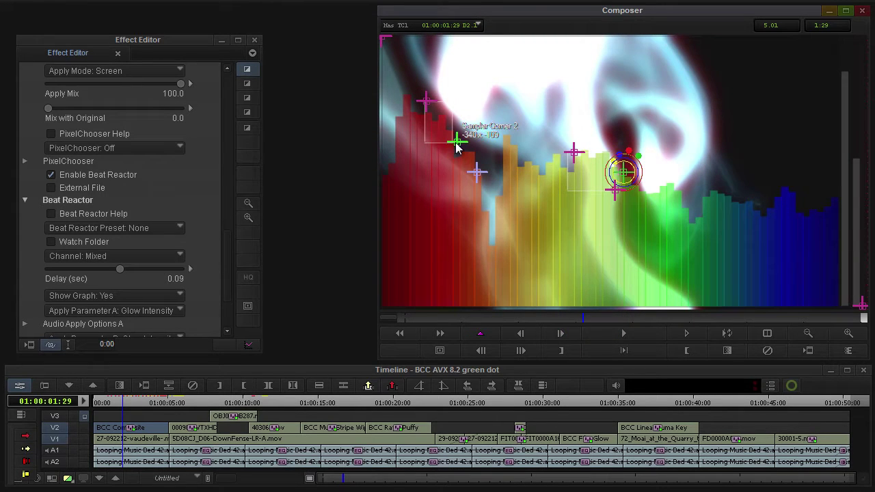
left_click_drag(425, 108, 413, 112)
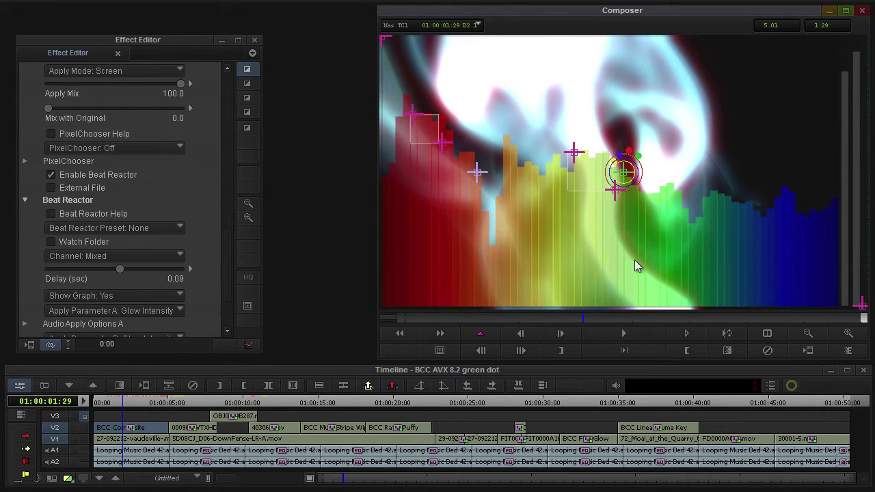
left_click(725, 335)
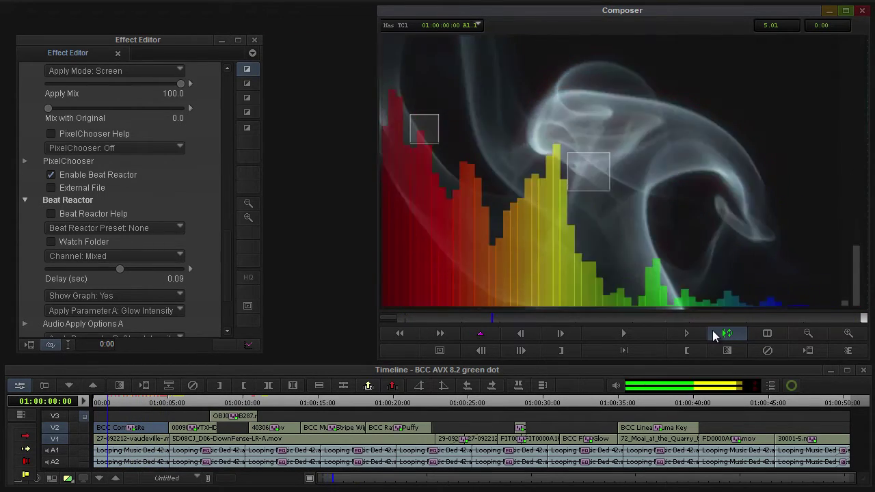
left_click(205, 349)
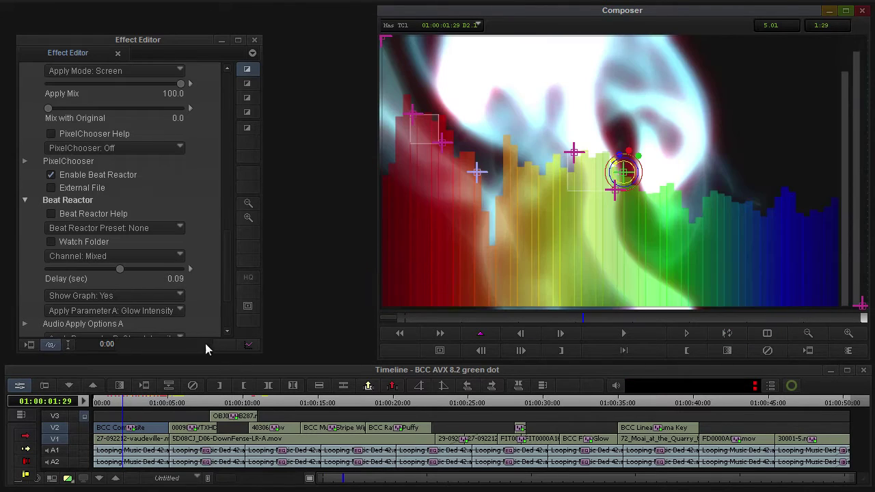
Step: Set the Beat Reactor's Show Graph option to No
left_click(138, 296)
left_click(142, 321)
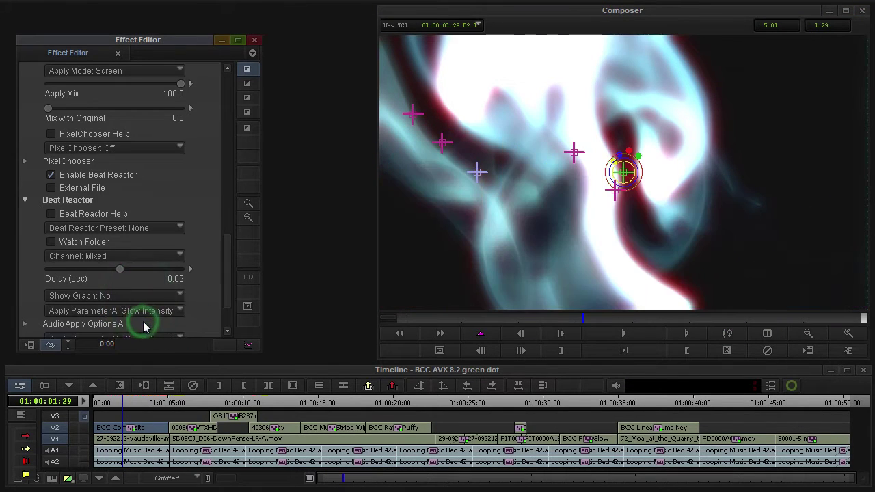
Step: Open the effects of the second V2 clip at 01:00:06:29 and bypass BCC Linear Luma Key to see the unkeyed footage
left_click_drag(167, 405, 199, 410)
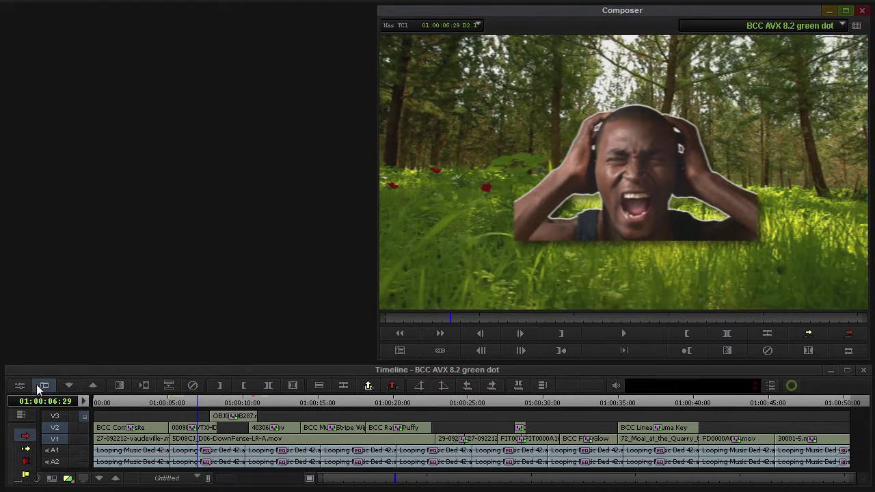
left_click(19, 384)
left_click(25, 96)
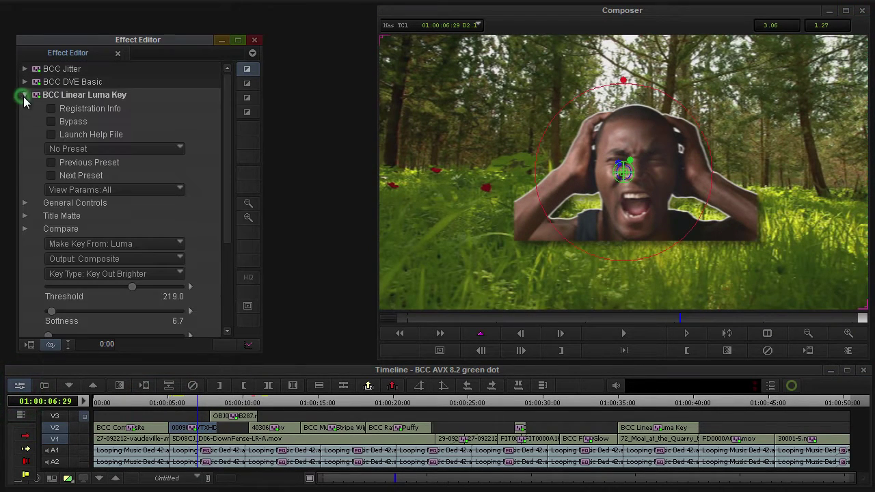
left_click(50, 121)
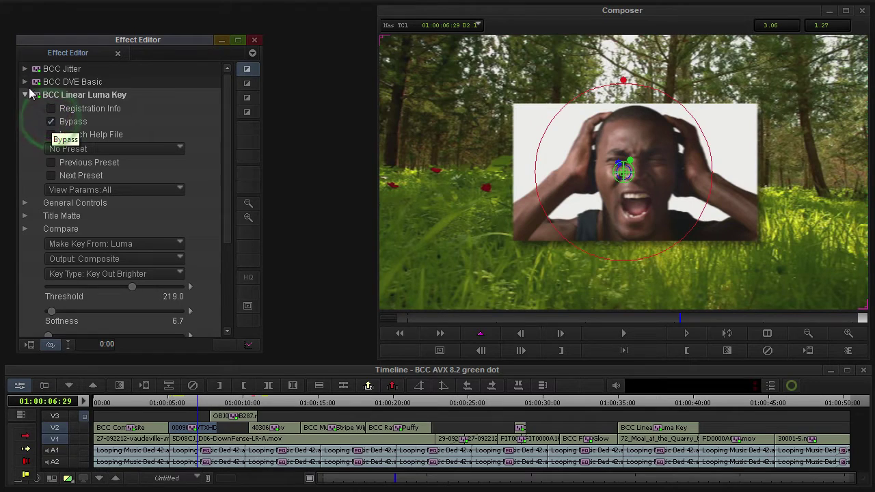
Step: Bypass and re-enable BCC DVE Basic to compare the scaling, and turn BCC Linear Luma Key back on
left_click(24, 82)
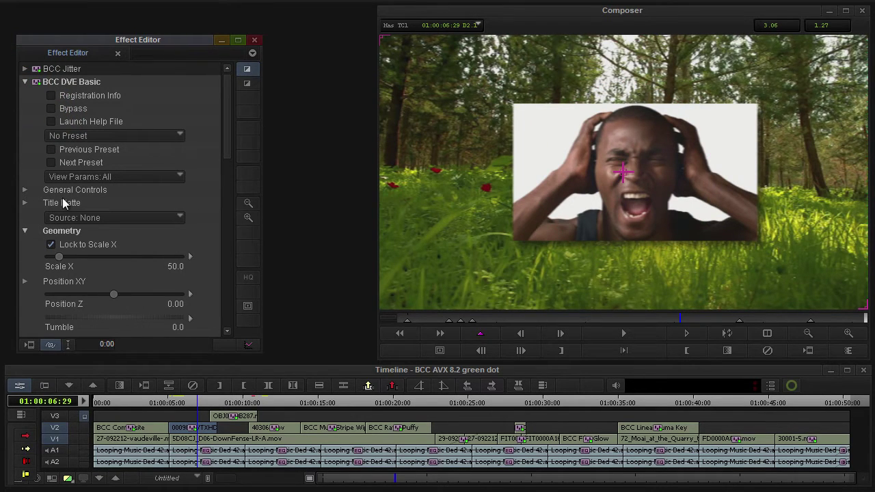
left_click(50, 109)
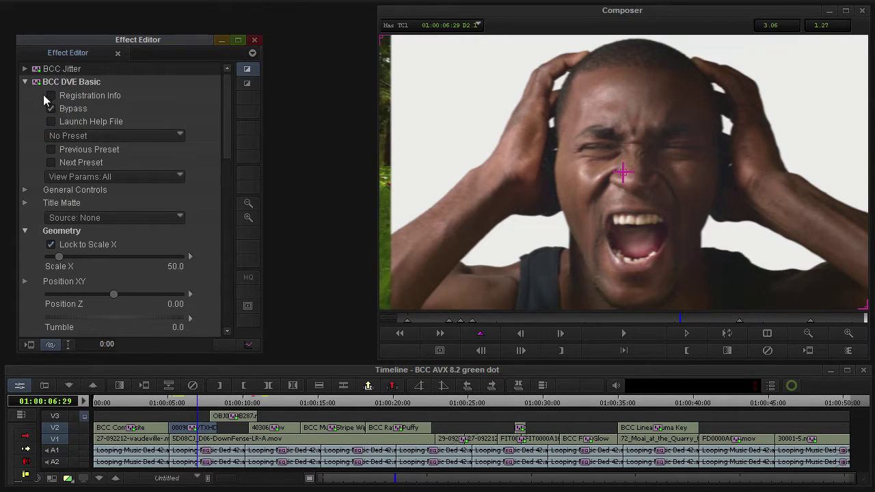
left_click(51, 109)
left_click(25, 81)
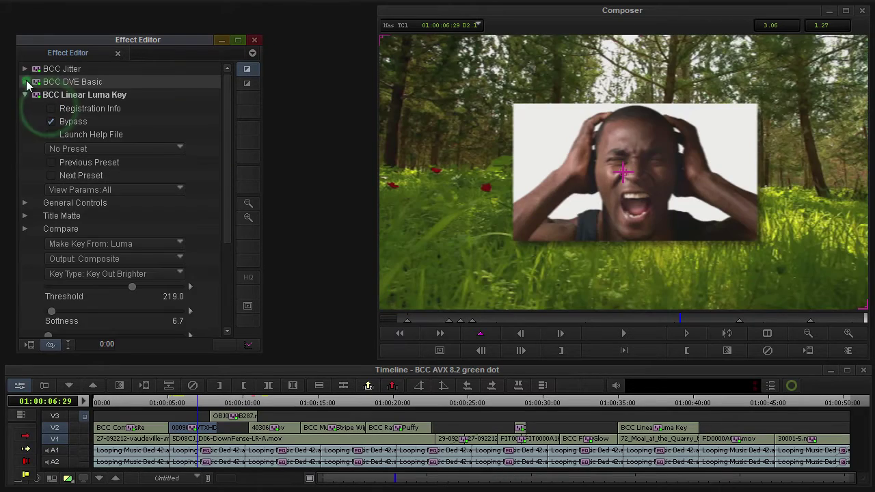
left_click(51, 121)
Step: Preview the keyed clip in a loop and play the sequence on from about 01:00:05:00
left_click(727, 333)
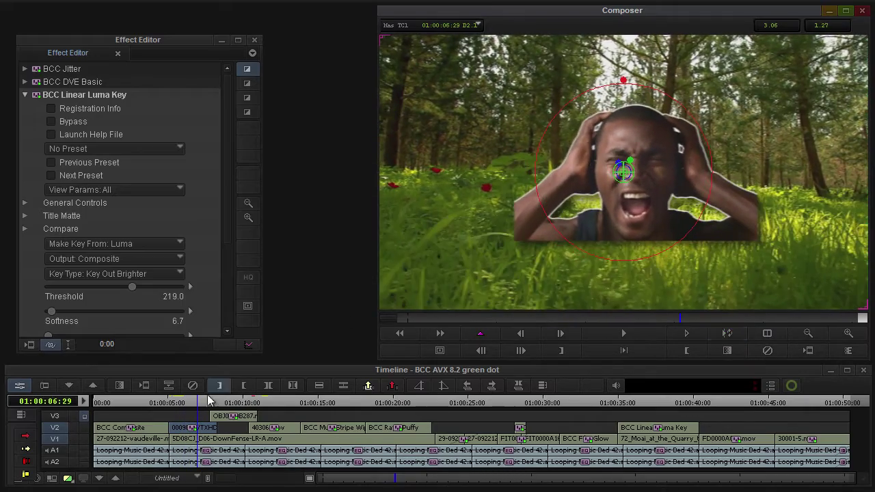
left_click(185, 403)
left_click(167, 399)
key("space")
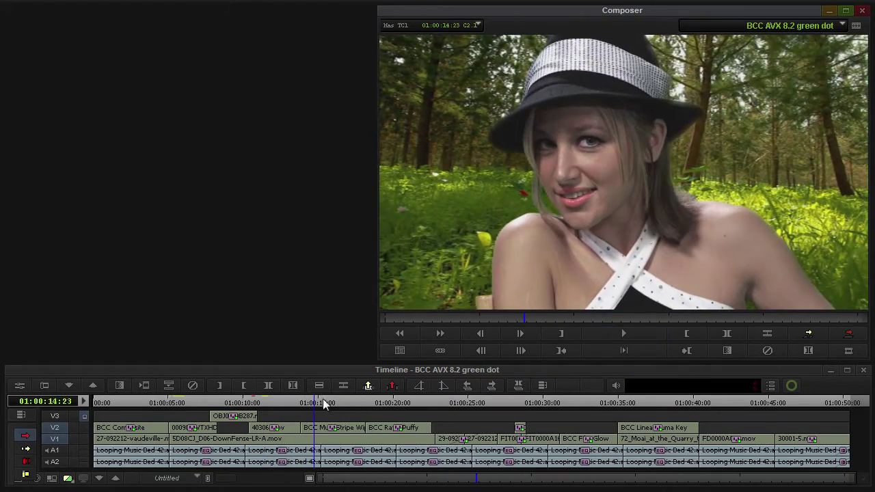
Step: Open the effects of the BCC Multi Stripe Wipe clip at 01:00:15:14 and toggle the BCC Chroma Key bypass to compare the result
left_click(326, 403)
left_click(17, 387)
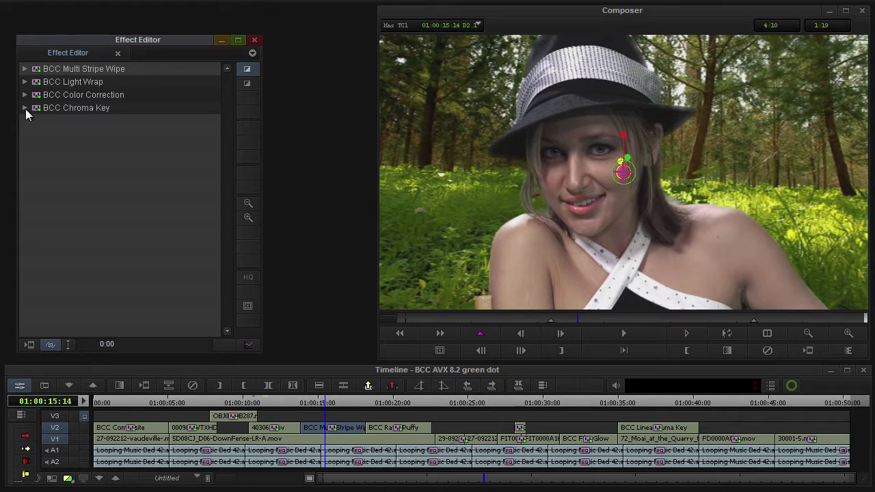
left_click(24, 108)
left_click(50, 136)
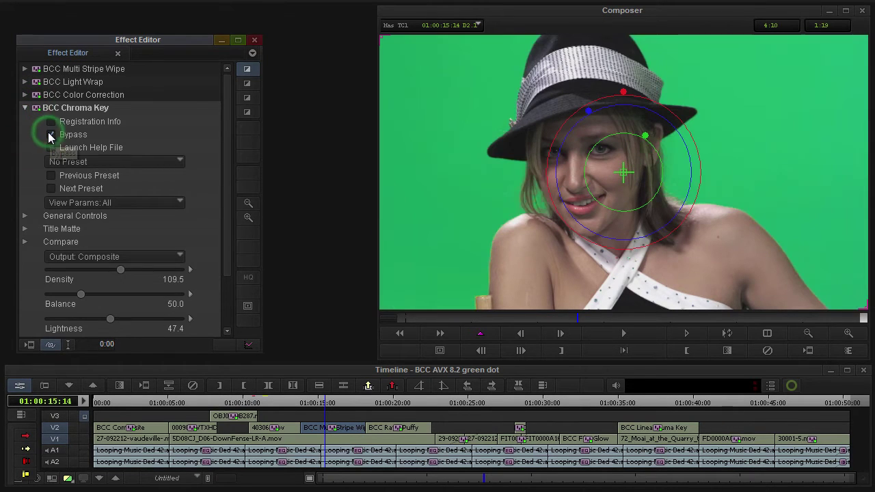
left_click(50, 136)
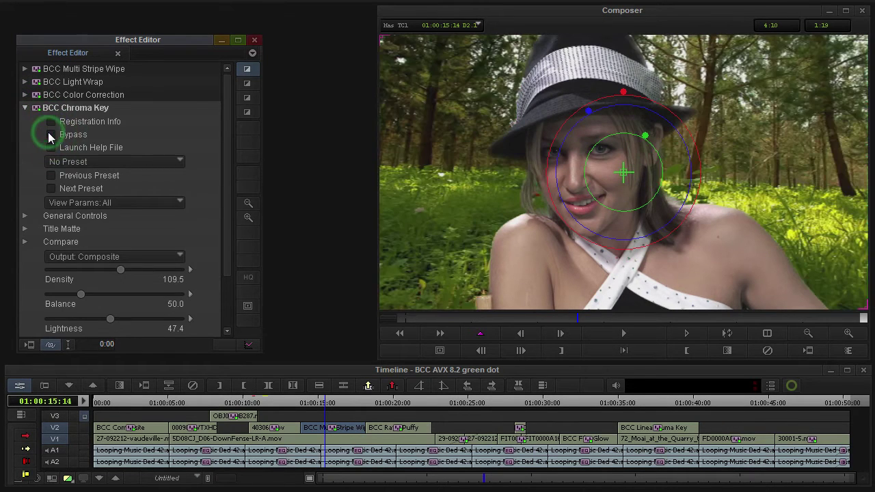
Step: Toggle the BCC Color Correction bypass on and off to compare the keyed woman's colors with and without it
left_click(25, 94)
left_click(50, 122)
left_click(50, 122)
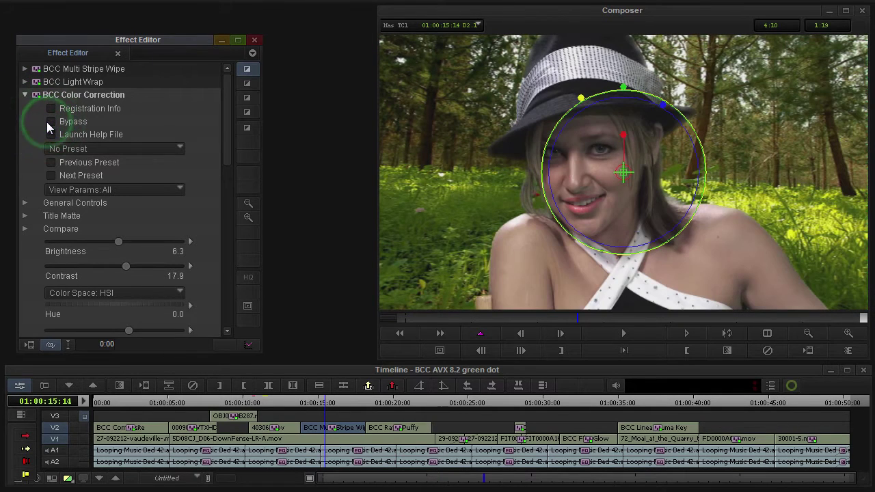
left_click(50, 122)
left_click(50, 122)
left_click(25, 95)
Step: Toggle the BCC Light Wrap bypass on and off to compare the subject's edges against the forest background
left_click(24, 81)
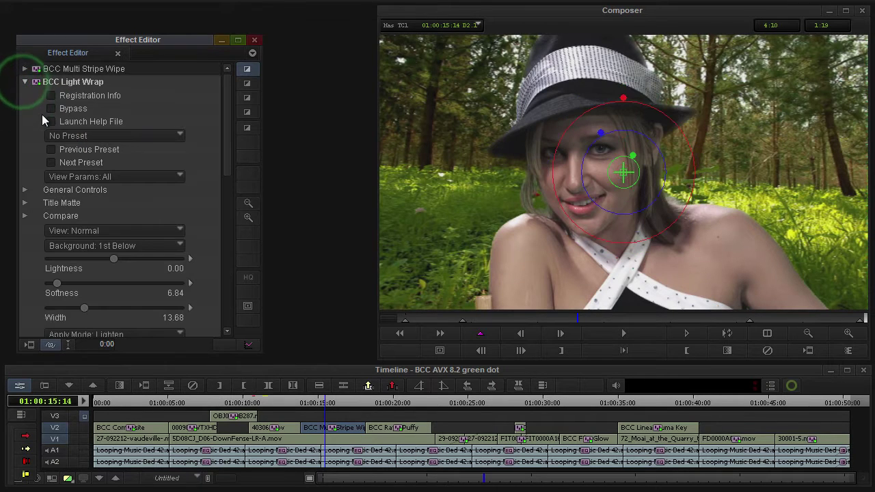
left_click(50, 108)
left_click(50, 109)
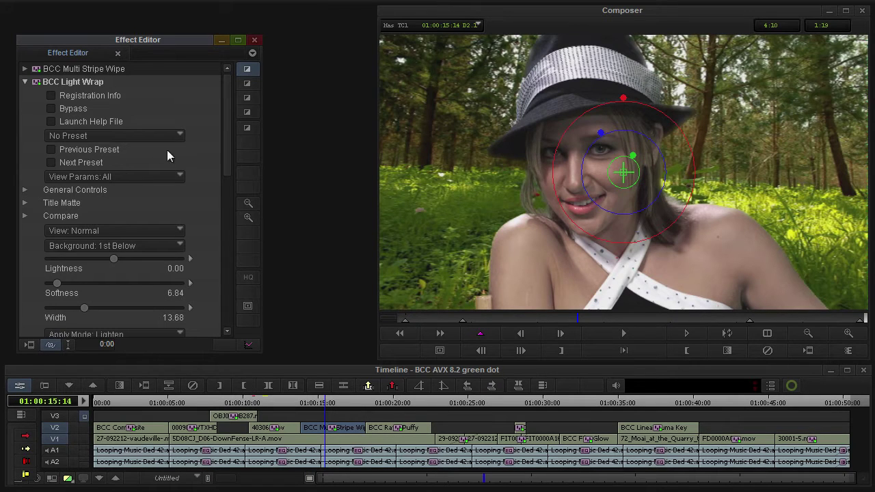
Step: Collapse the BCC Light Wrap settings and preview the BCC Multi Stripe Wipe clip in a loop
left_click(26, 81)
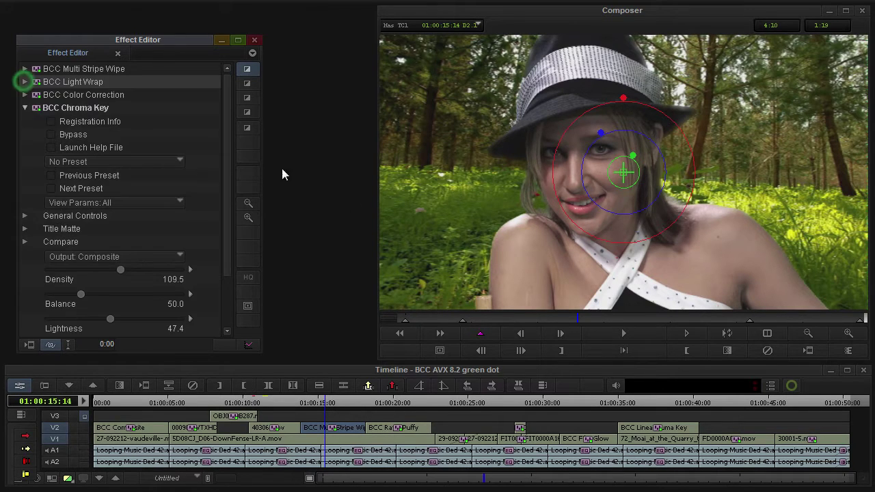
left_click_drag(650, 316, 600, 318)
left_click(726, 333)
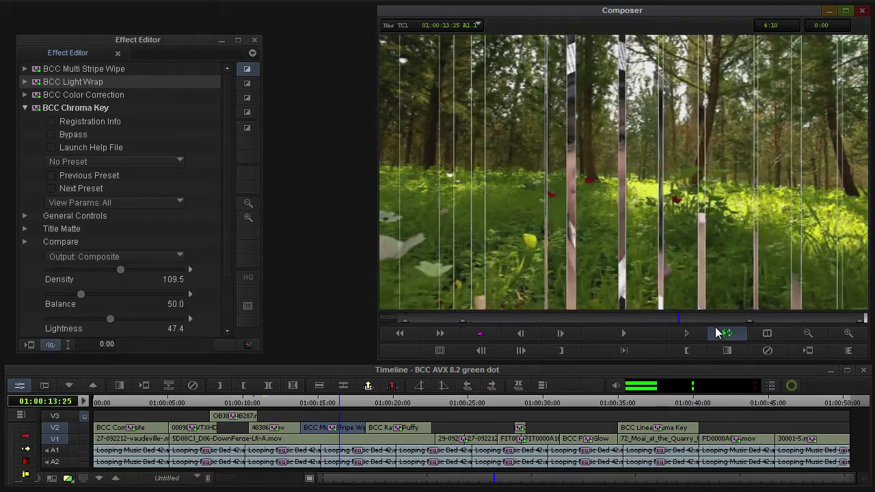
left_click(716, 328)
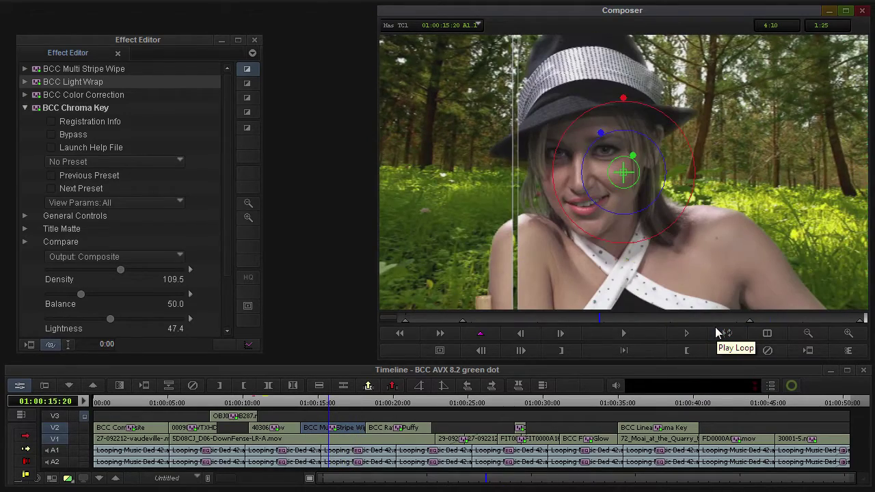
Step: Open the BCC Rays_Puffy clip's effects at 01:00:20:05, inspect the BCC Extruded Text render settings, and scrub the title animation to 01:00:20:28
left_click_drag(343, 403, 389, 408)
left_click(19, 386)
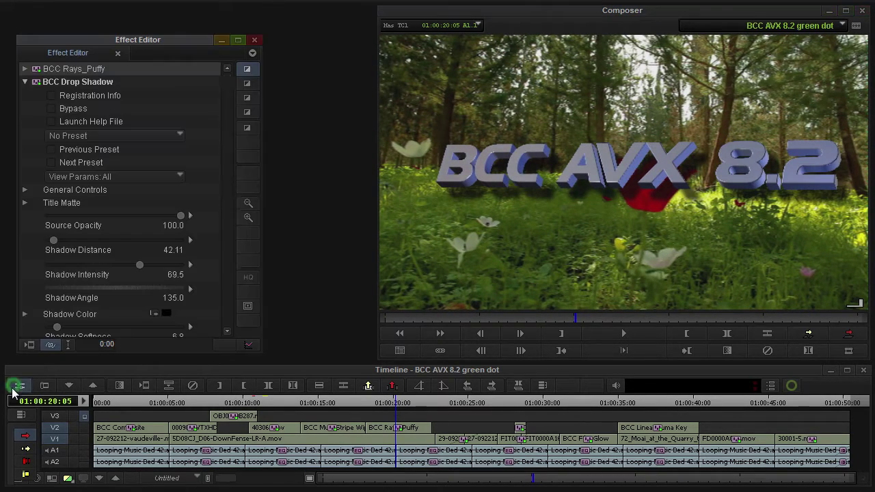
left_click(24, 82)
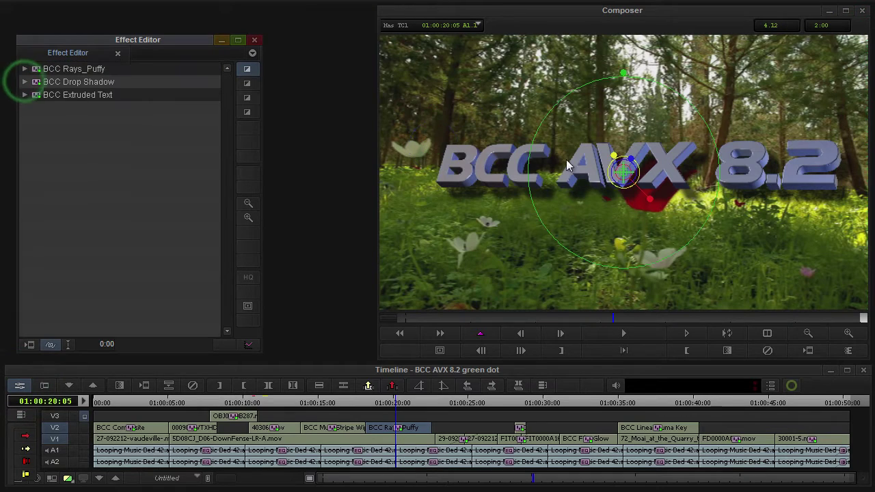
left_click(25, 96)
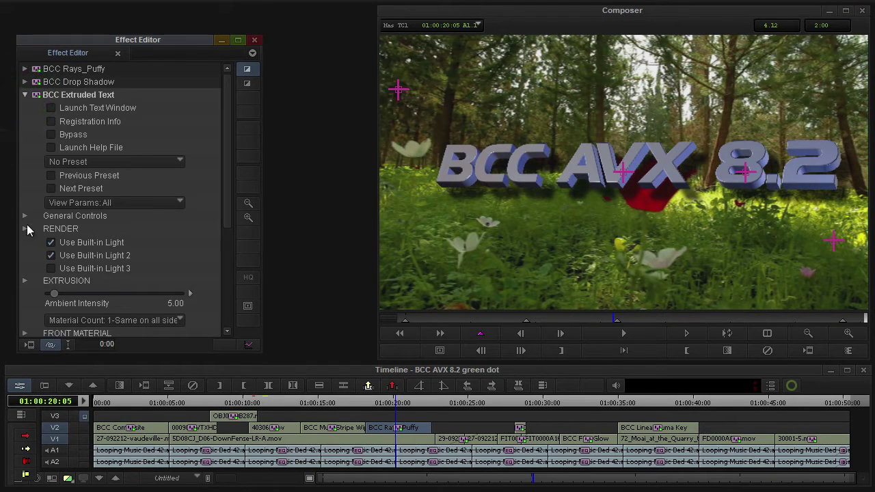
left_click(24, 229)
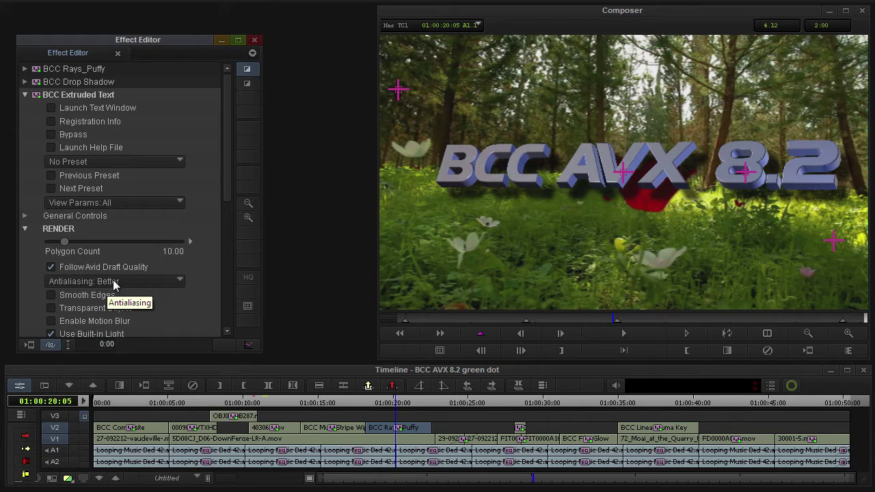
left_click(69, 480)
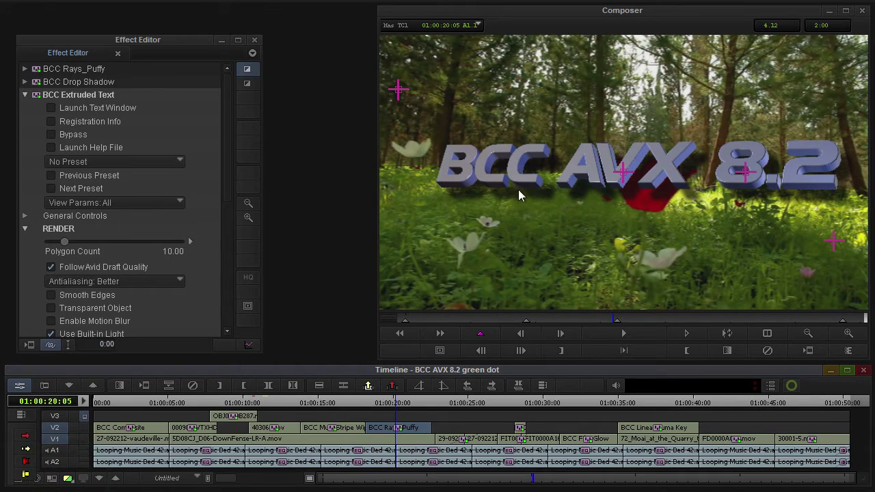
left_click(24, 95)
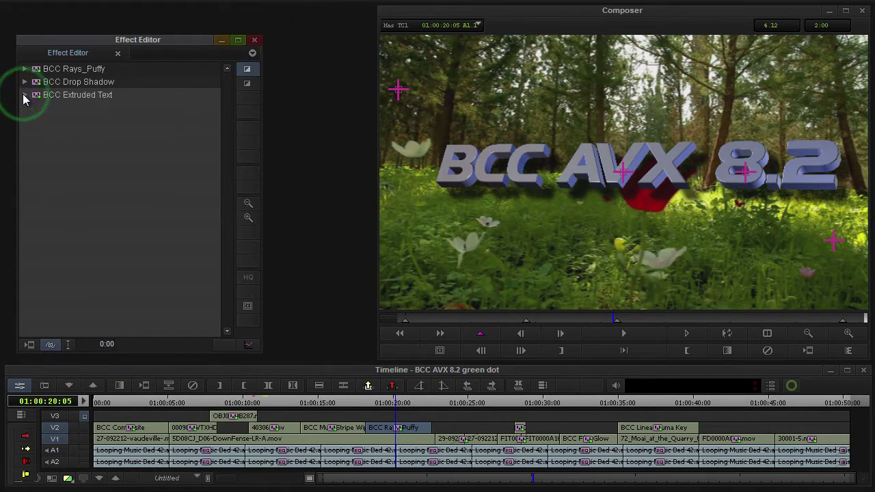
left_click(625, 331)
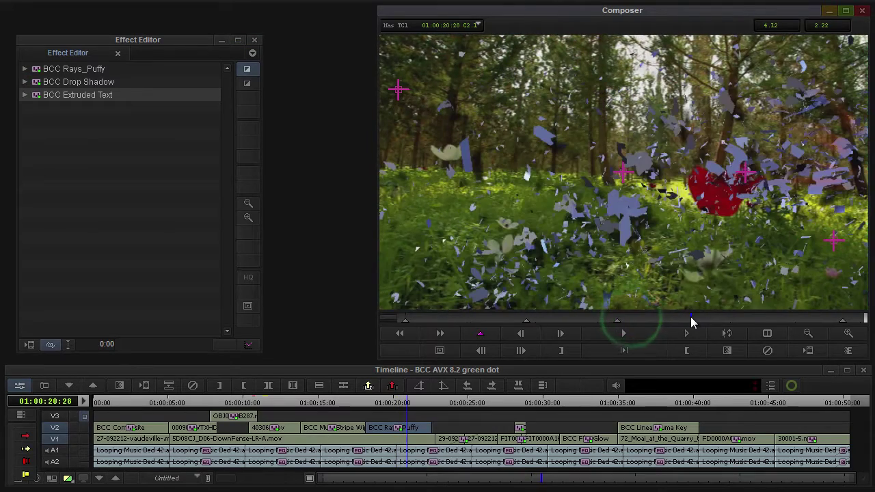
Step: Monitor only track V1, enter Trim Mode at the transition at 01:00:28:16, and preview that transition in a loop
left_click_drag(443, 405, 521, 405)
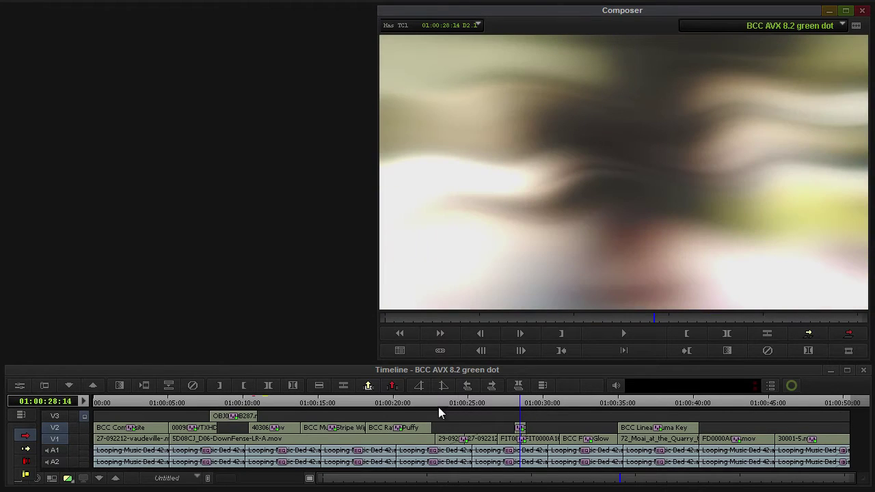
left_click(83, 439)
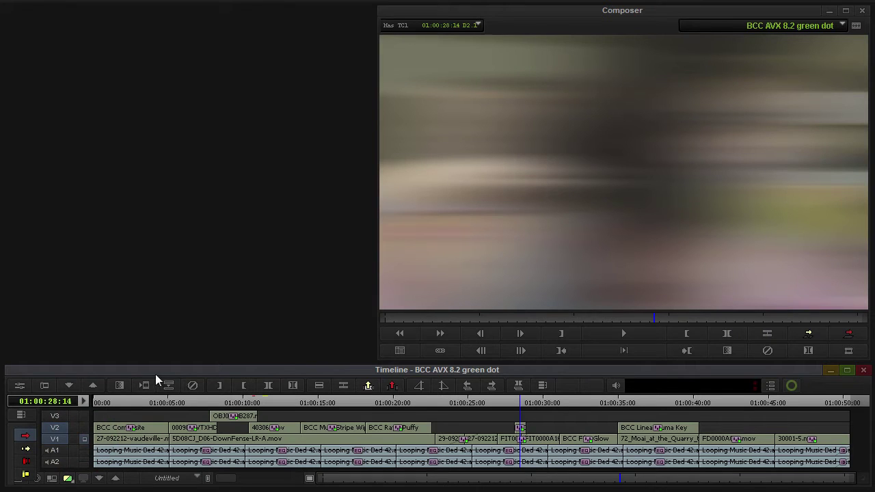
left_click(45, 386)
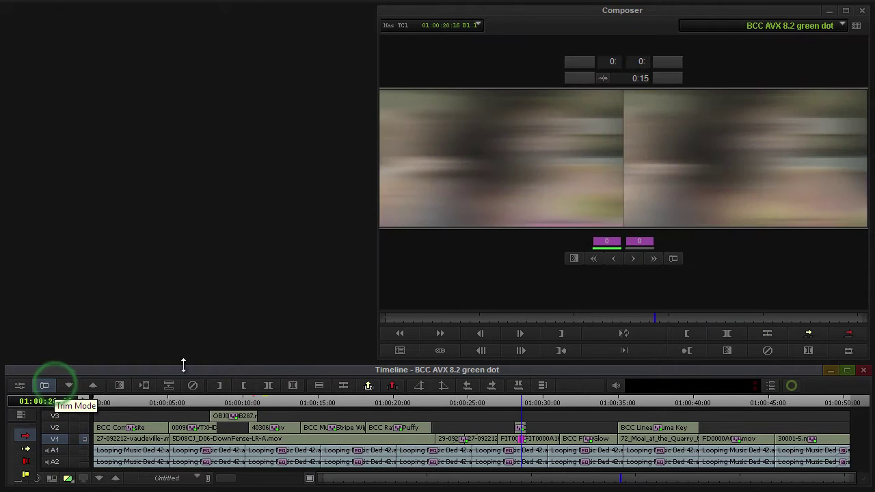
left_click(636, 334)
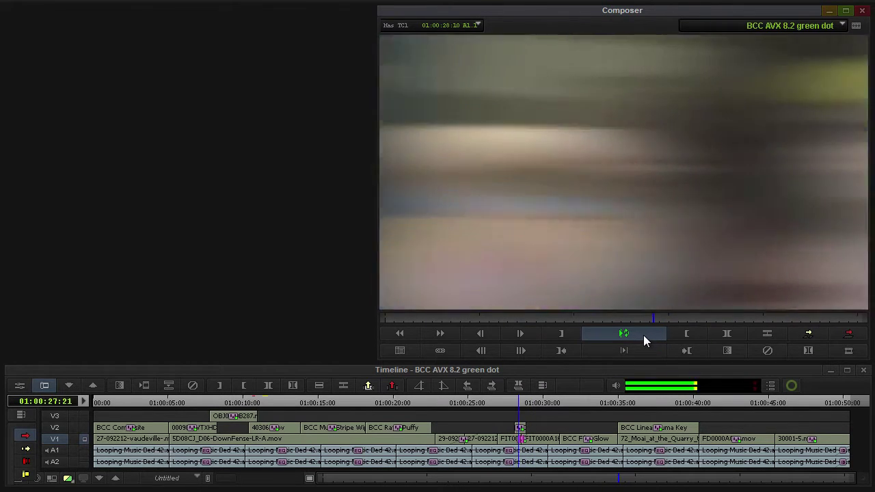
left_click(643, 335)
Step: Try trimming both sides of the V1 transition 16 frames forward, preview it in a loop, and undo the trim
left_click(653, 258)
left_click(652, 259)
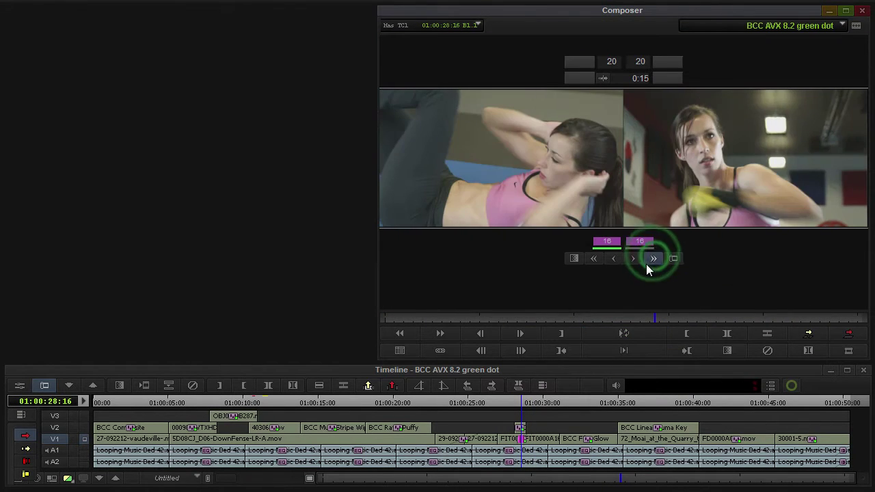
left_click(627, 333)
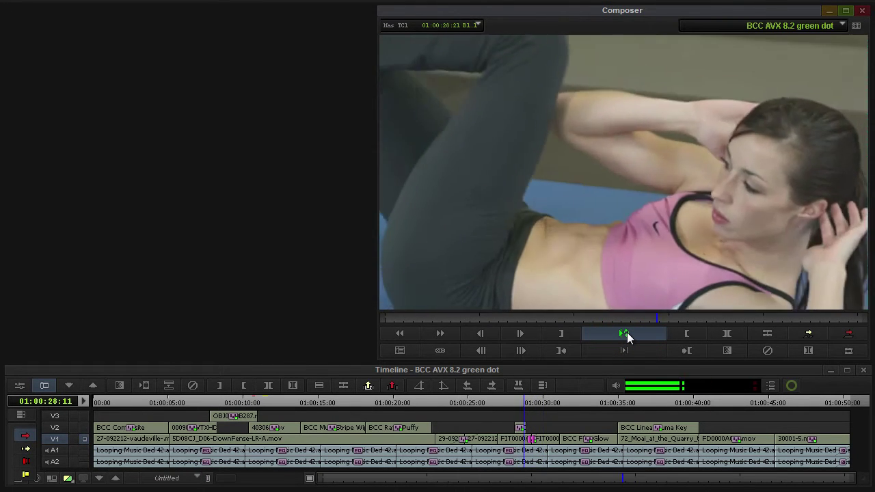
left_click(627, 333)
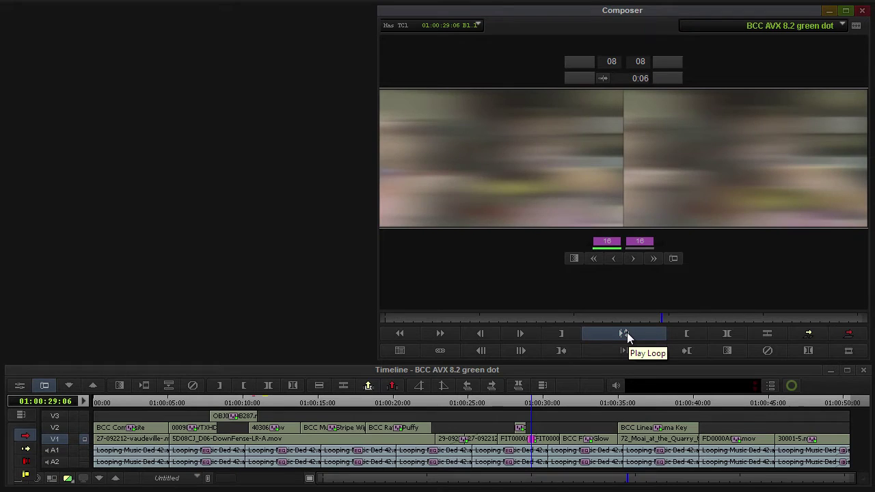
key("ctrl+z")
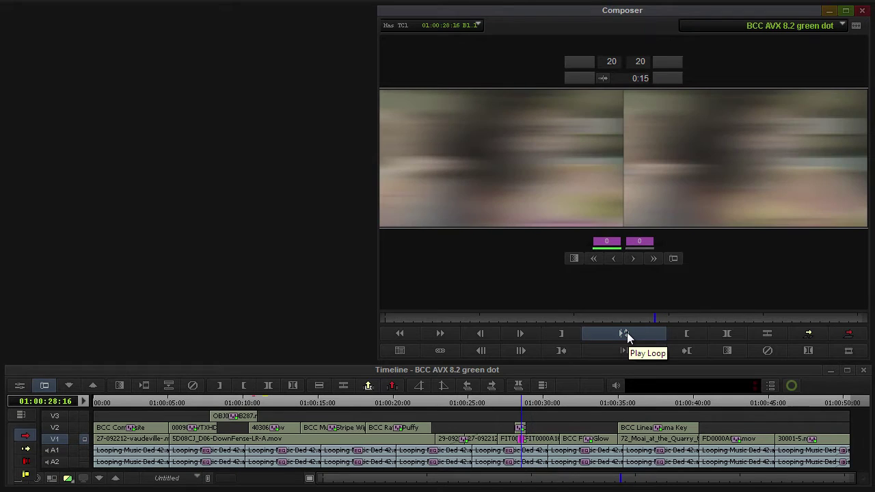
Step: Monitor track V2, open the effects of its short clip at 01:00:28:16, and toggle the BCC Film Glow bypass to compare the image
left_click(513, 404)
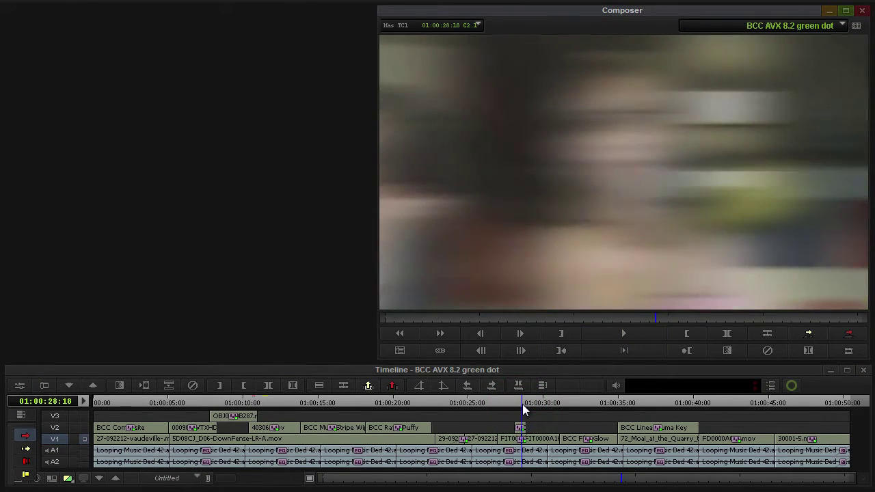
left_click(85, 428)
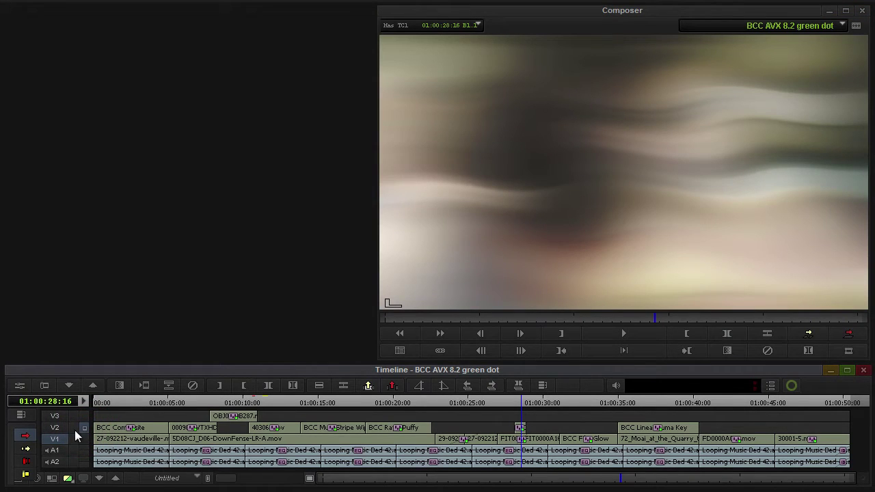
left_click(55, 427)
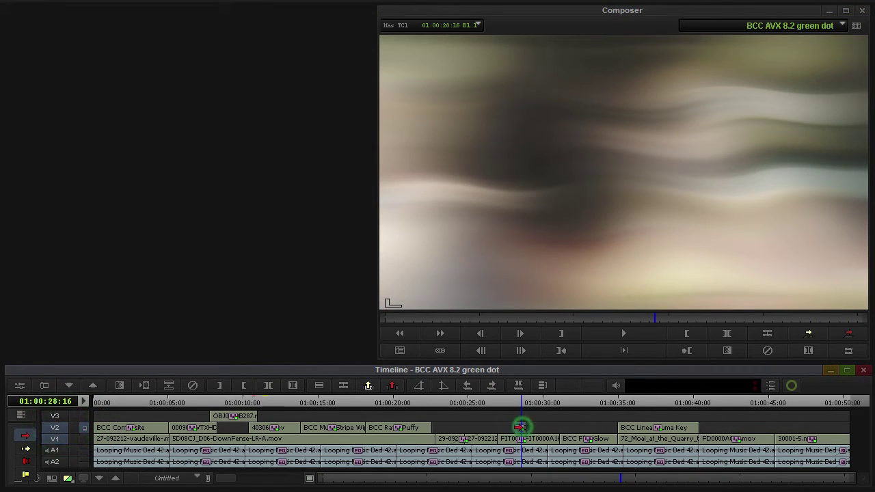
left_click(20, 387)
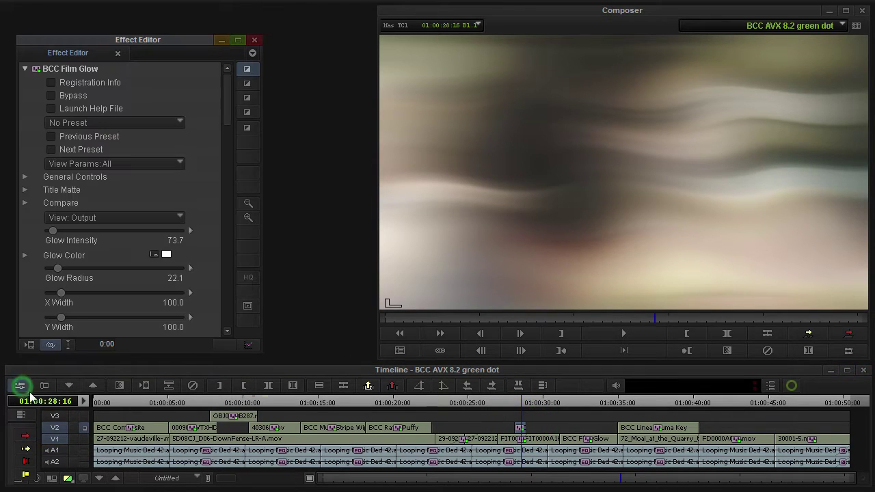
left_click(51, 97)
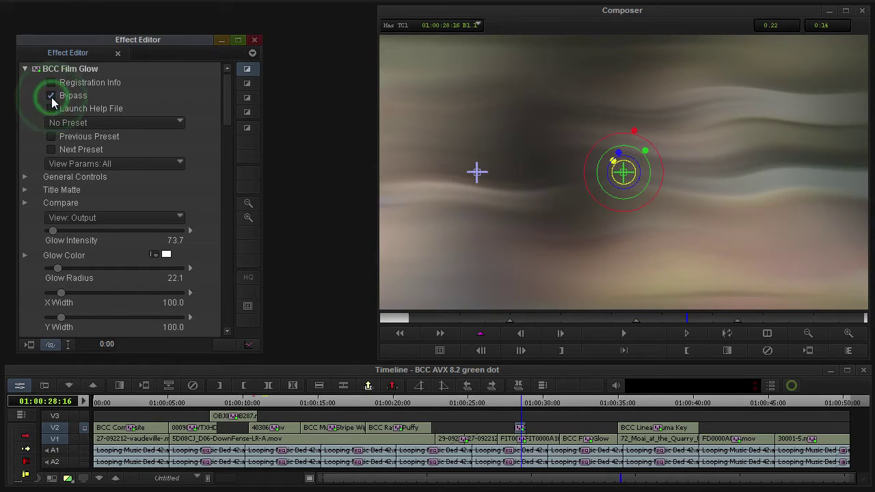
Step: Bypass BCC Wave and BCC Film Glow together to compare the transition without them, and re-enable both effects
left_click(25, 68)
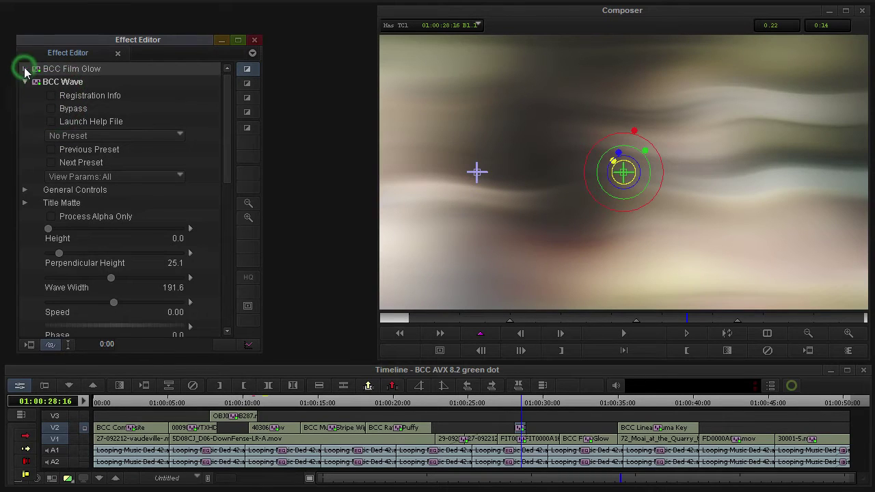
left_click(51, 108)
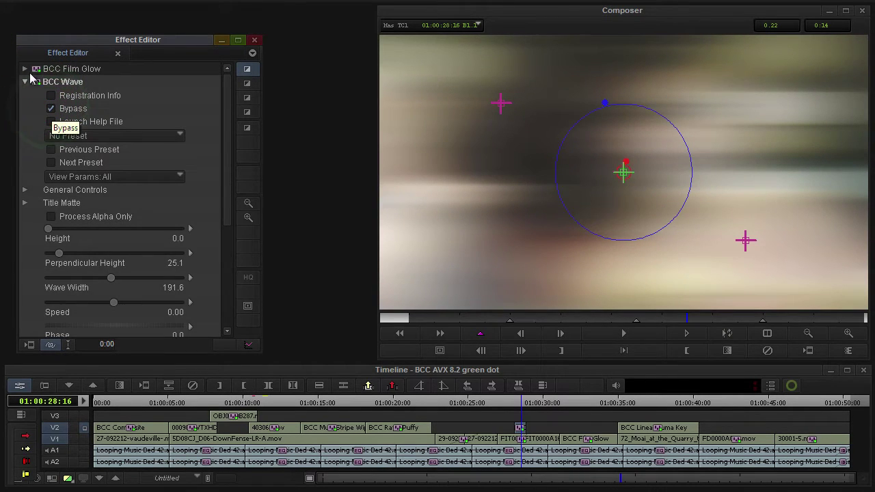
left_click(25, 70)
left_click(53, 96)
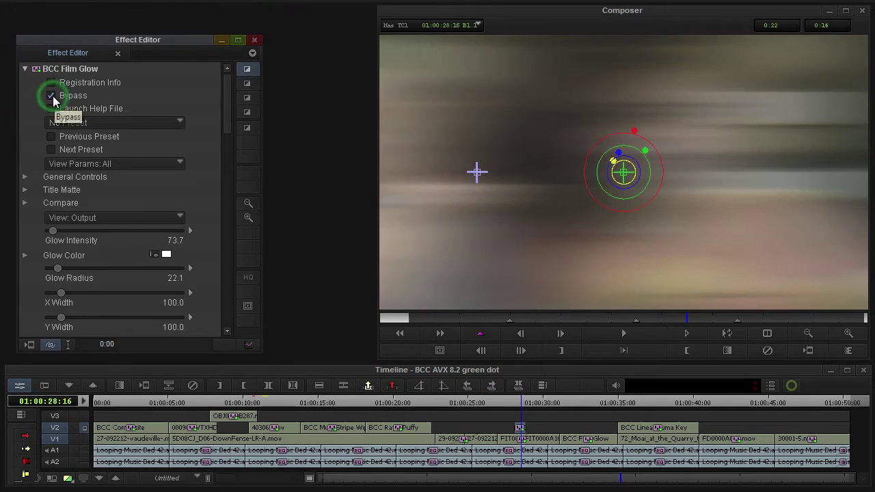
left_click(25, 68)
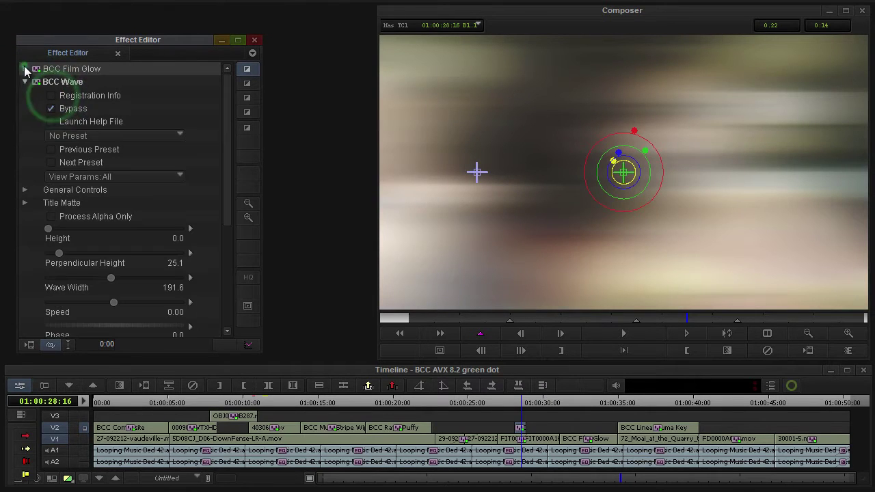
left_click(51, 109)
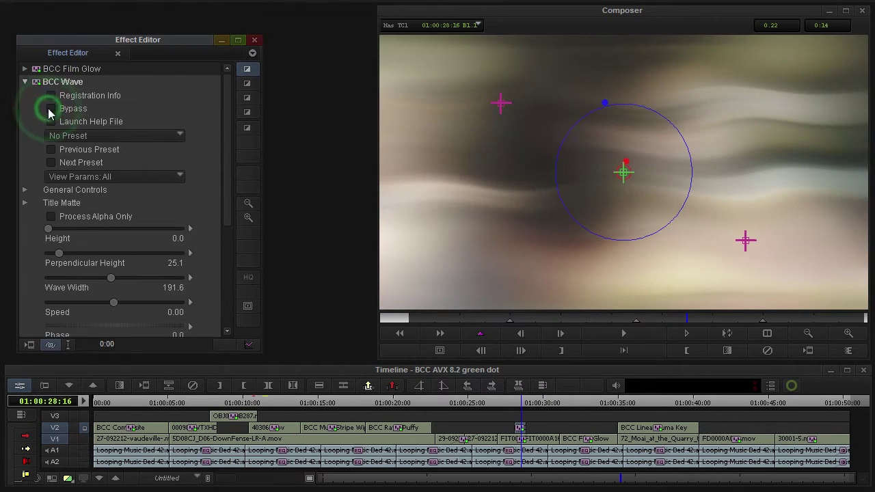
Step: Preview the transition effects in a loop and play the sequence from about 01:00:27:20 to the BCC Film Glow clip at 01:00:32:26
left_click(715, 336)
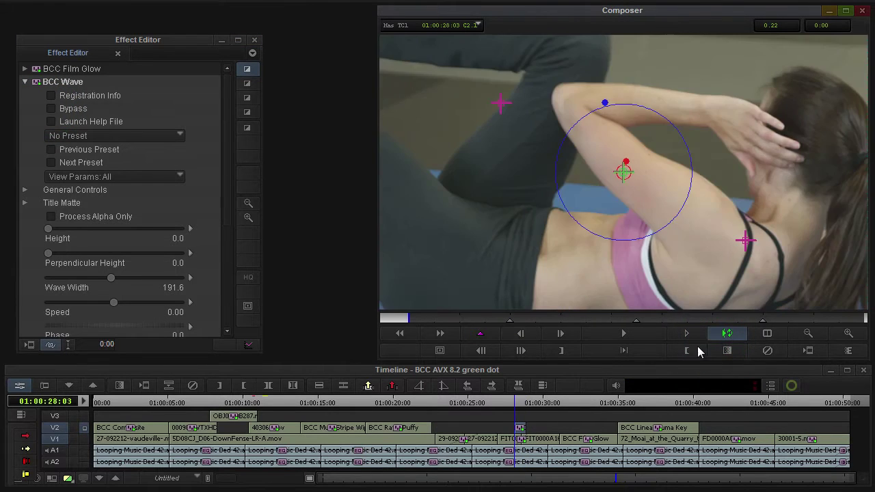
left_click(510, 401)
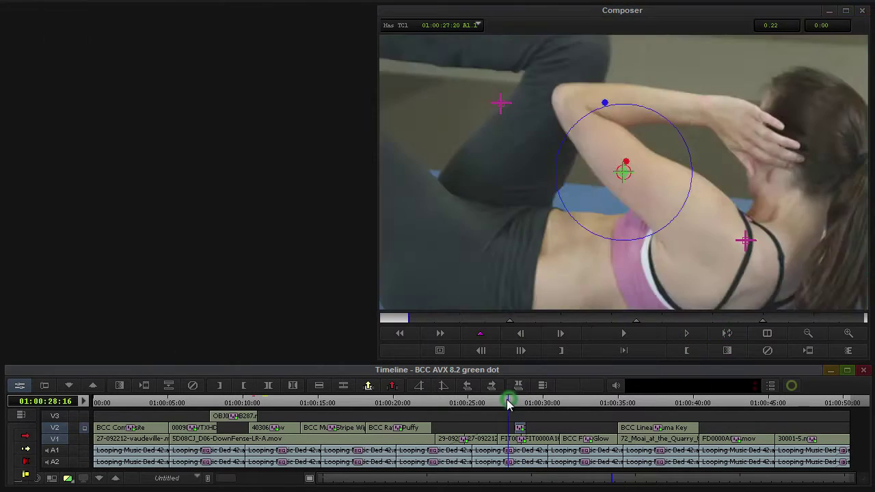
key("space")
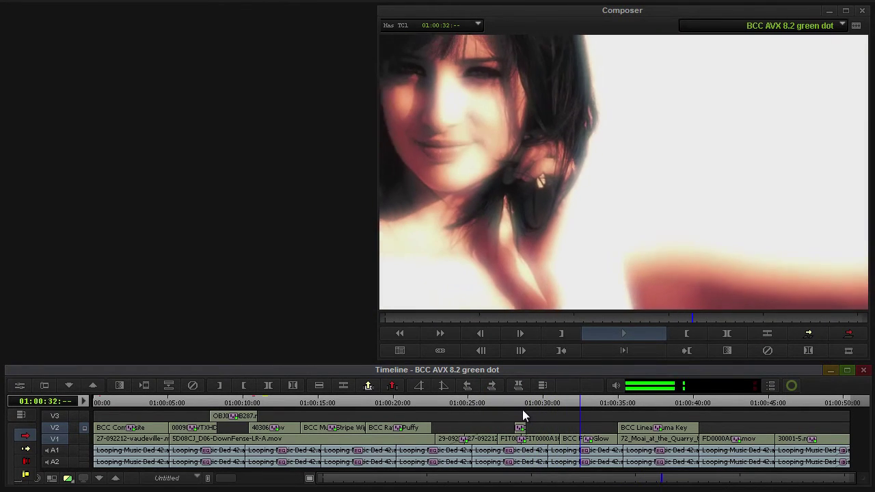
key("space")
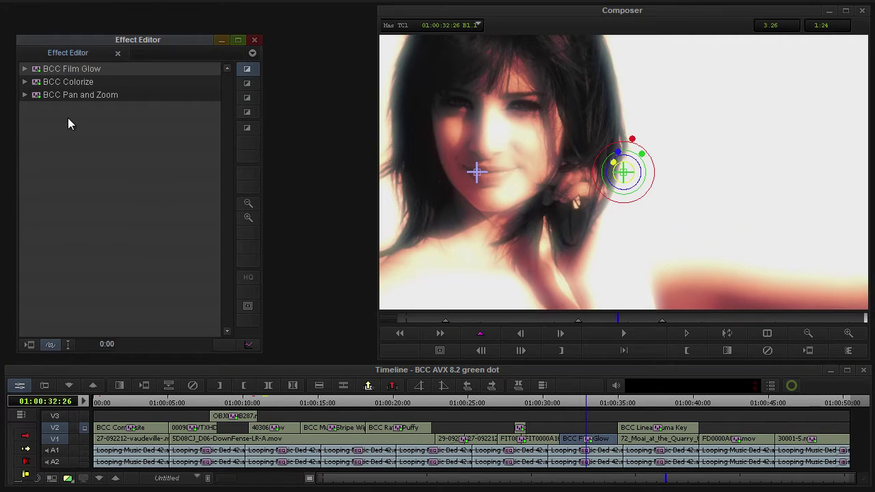
Step: Bypass BCC Film Glow and BCC Colorize on the clip at 01:00:32:26 and open its BCC Pan and Zoom settings
left_click(24, 69)
left_click(27, 78)
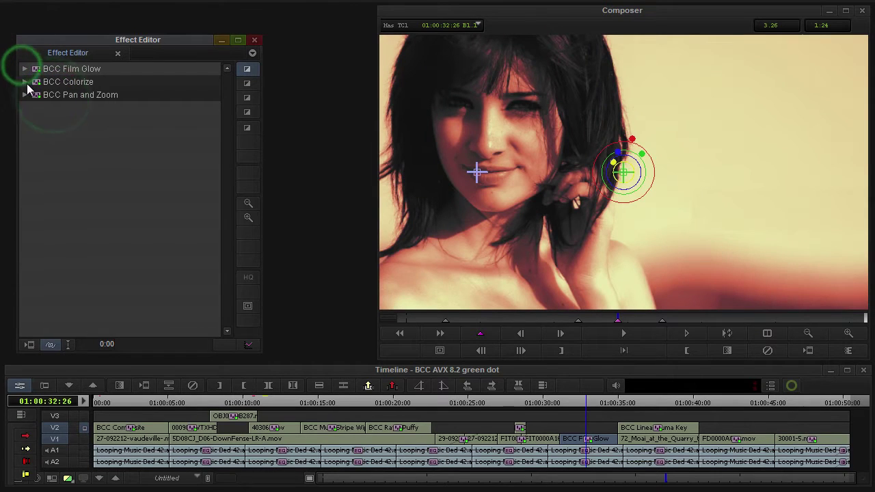
left_click(24, 82)
left_click(24, 82)
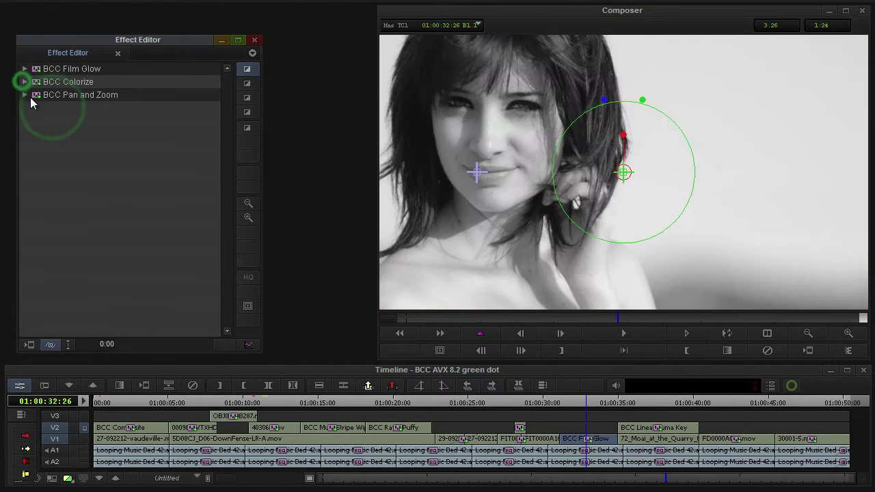
left_click(25, 95)
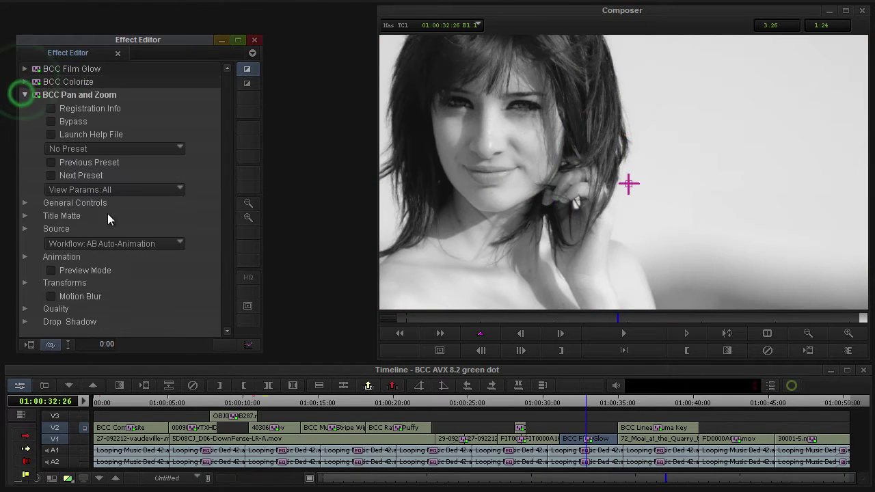
Step: Preview BCC Pan and Zoom in a loop with Preview Mode enabled, and replay the move with Preview Mode disabled
left_click(51, 271)
left_click(727, 333)
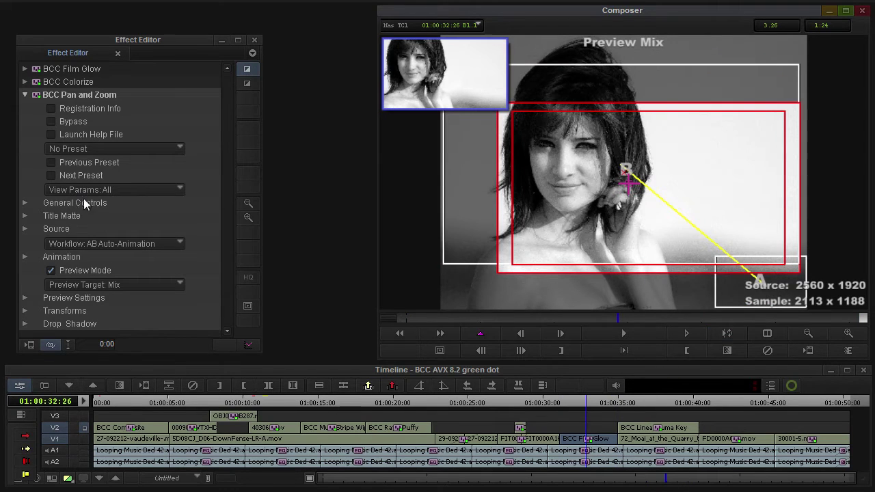
left_click(49, 271)
left_click(25, 94)
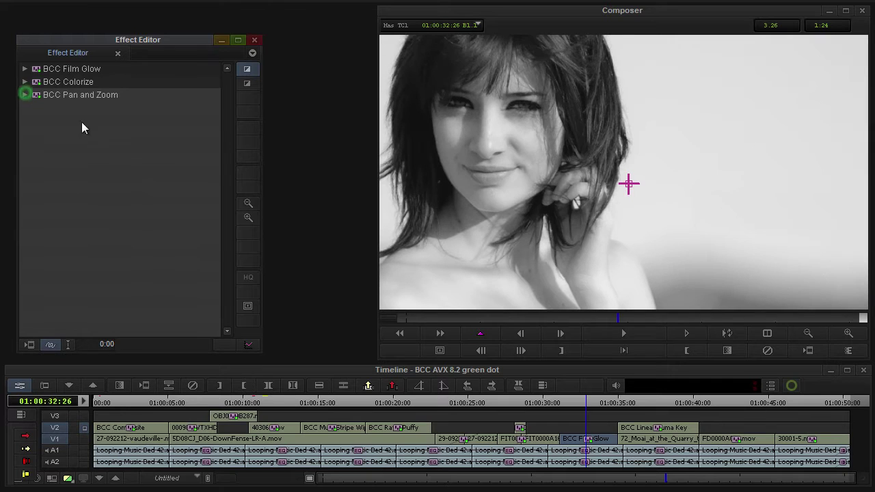
left_click(726, 334)
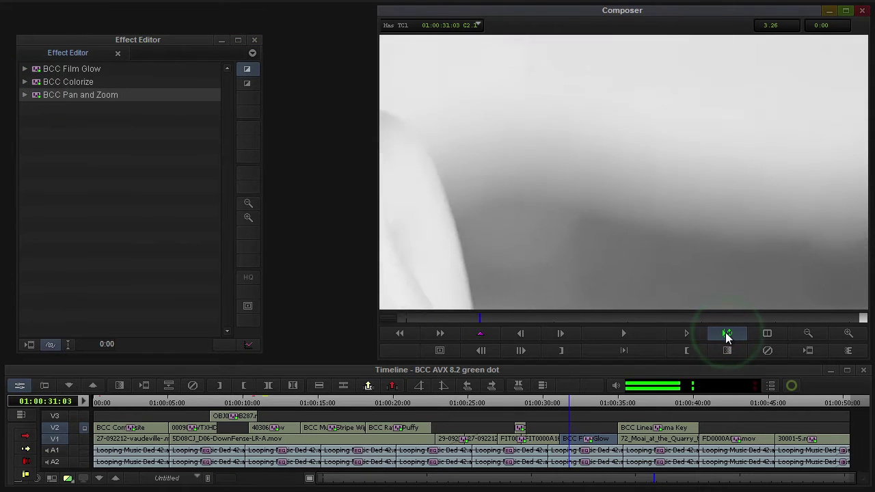
left_click(47, 129)
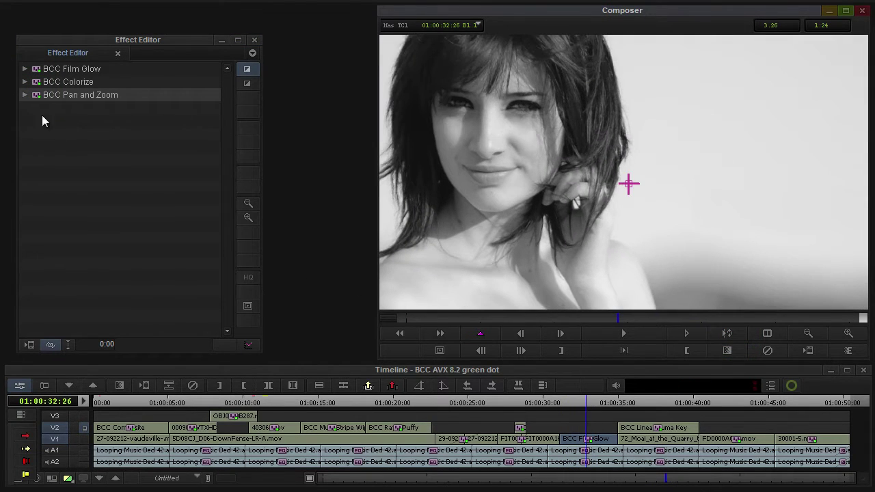
Step: Re-enable BCC Colorize and BCC Film Glow on the clip at 01:00:32:26
left_click(24, 82)
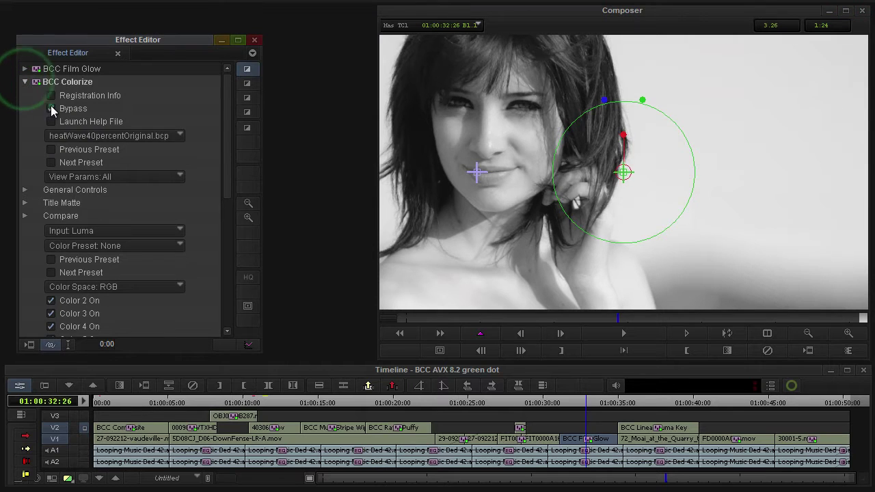
left_click(51, 108)
left_click(25, 69)
left_click(50, 95)
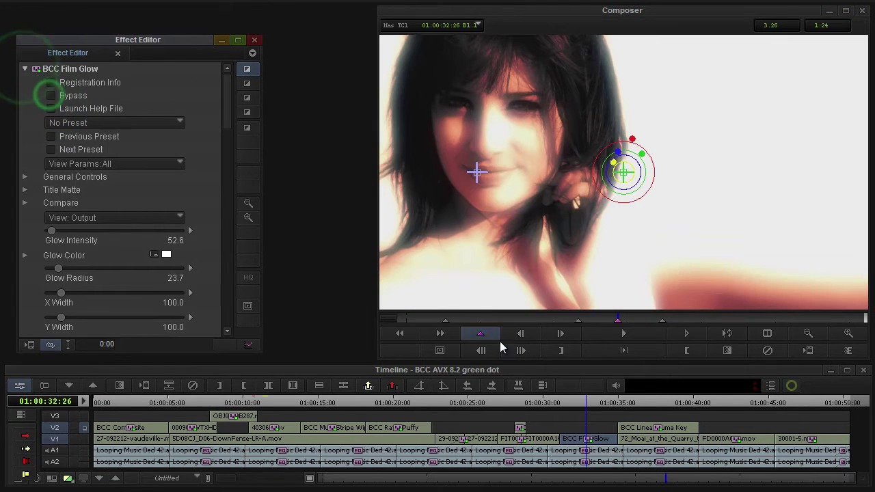
Step: Open the effects of the BCC Linear Luma Key clip at 01:00:37:00 and view its frame at 01:00:38:28
left_click(611, 403)
mouse_move(634, 402)
left_mouse_down()
mouse_move(673, 404)
mouse_move(648, 403)
left_mouse_up()
left_click(23, 385)
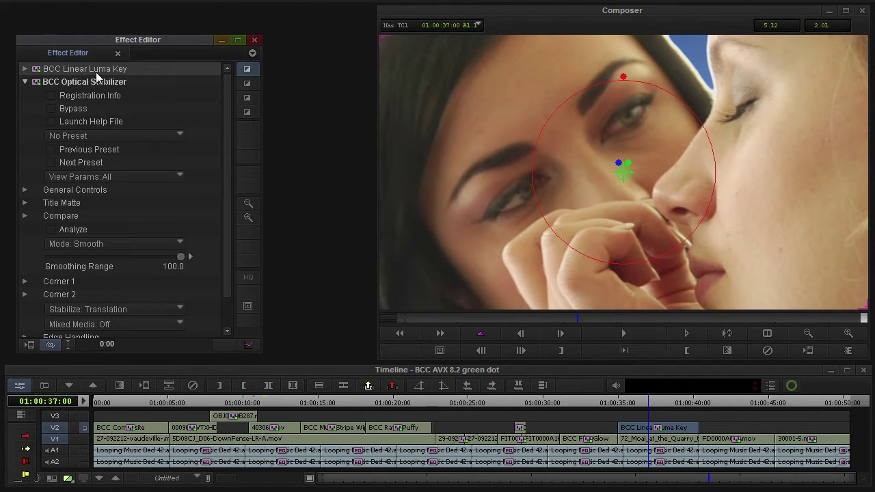
left_click(664, 319)
left_click_drag(667, 319, 743, 314)
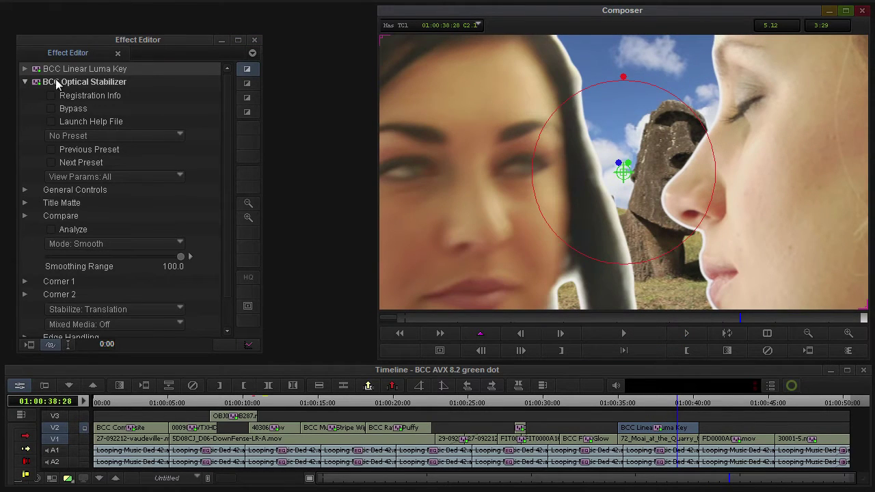
Step: Bypass BCC Linear Luma Key and BCC Optical Stabilizer and preview the unstabilized clip in a loop
left_click(24, 69)
left_click(51, 95)
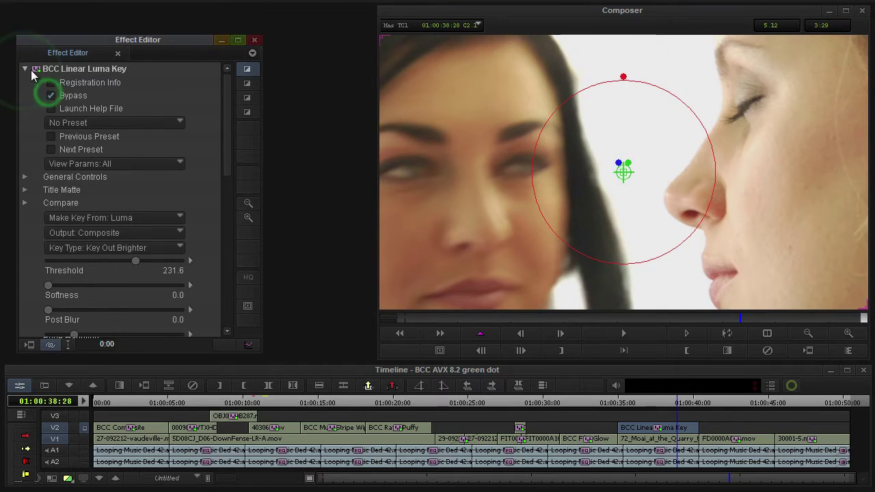
left_click(23, 68)
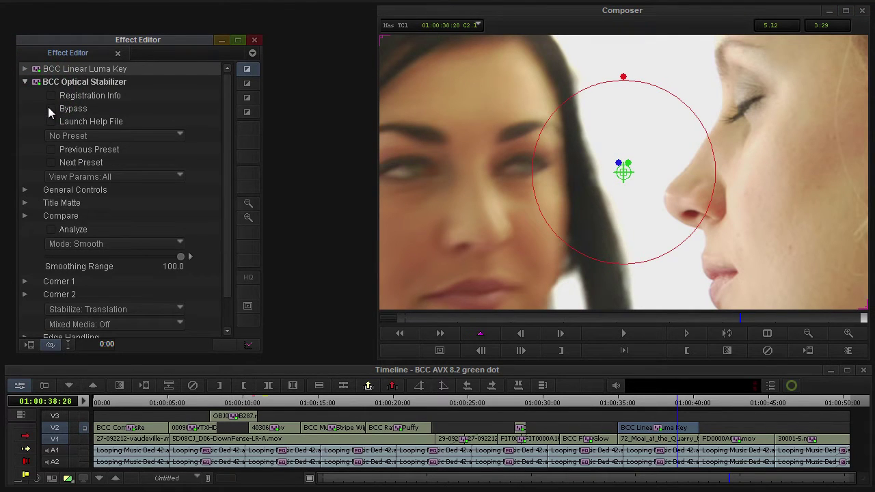
left_click(51, 109)
left_click(727, 333)
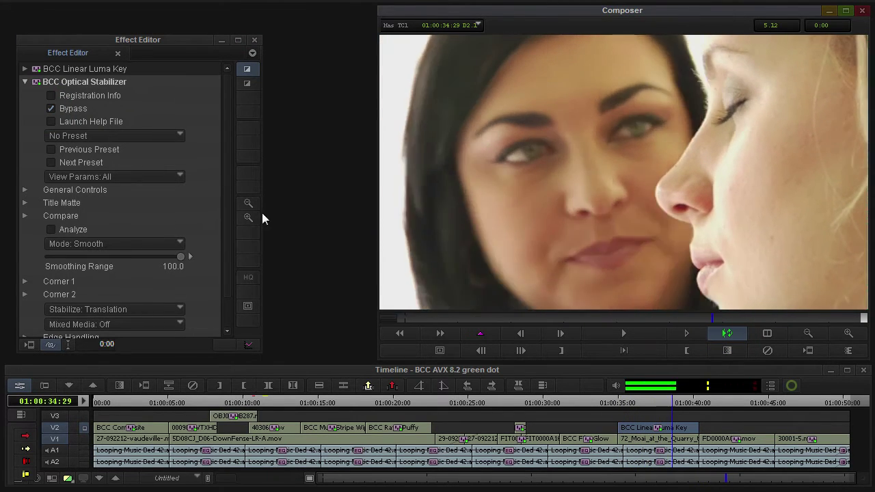
key("space")
Step: Re-enable BCC Optical Stabilizer and preview the stabilized clip in a loop
left_click(50, 110)
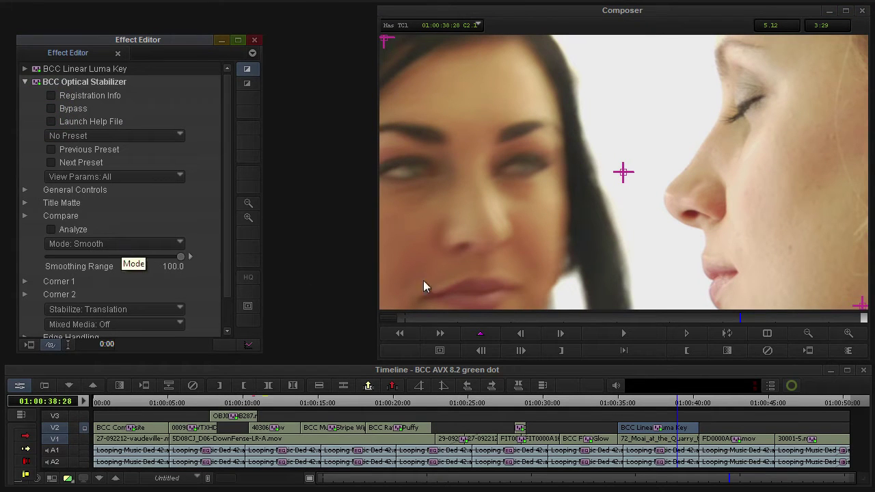
left_click(727, 334)
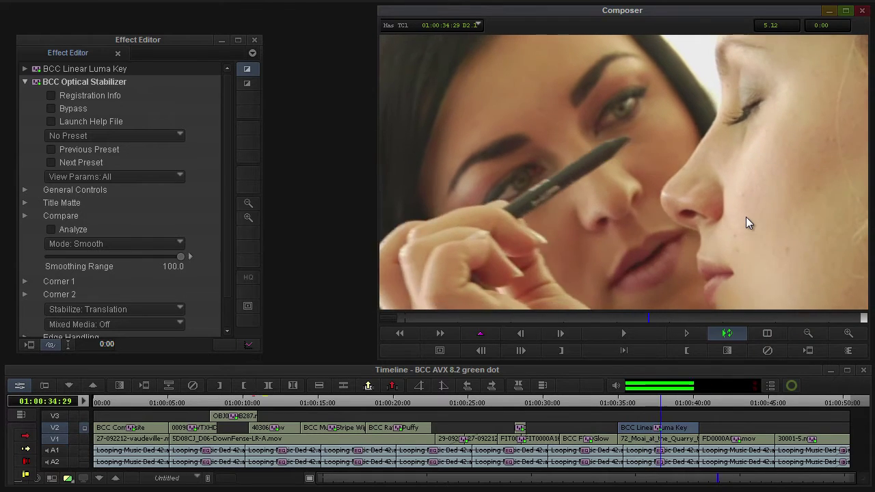
left_click(742, 266)
Step: Open the effects of the fruit clip at 01:00:41:20 and preview its stacked effects in a loop
mouse_move(704, 402)
left_mouse_down()
mouse_move(719, 401)
mouse_move(694, 401)
mouse_move(718, 402)
left_mouse_up()
left_click(27, 387)
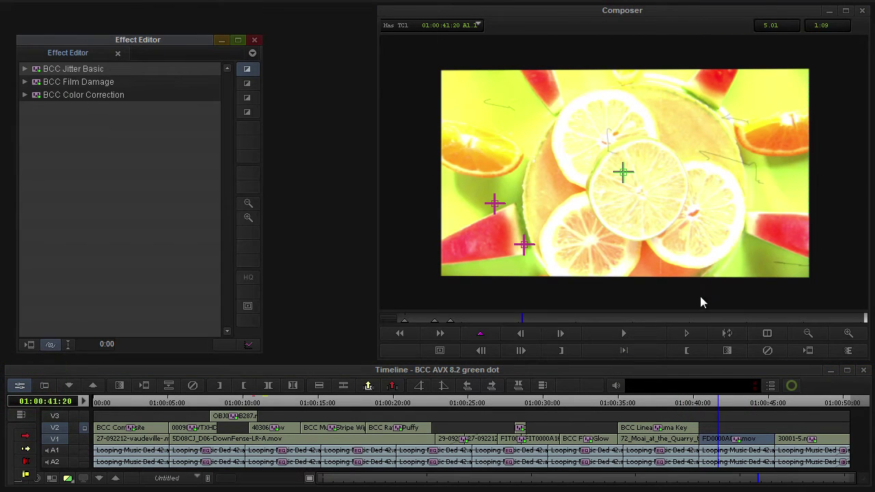
left_click(727, 334)
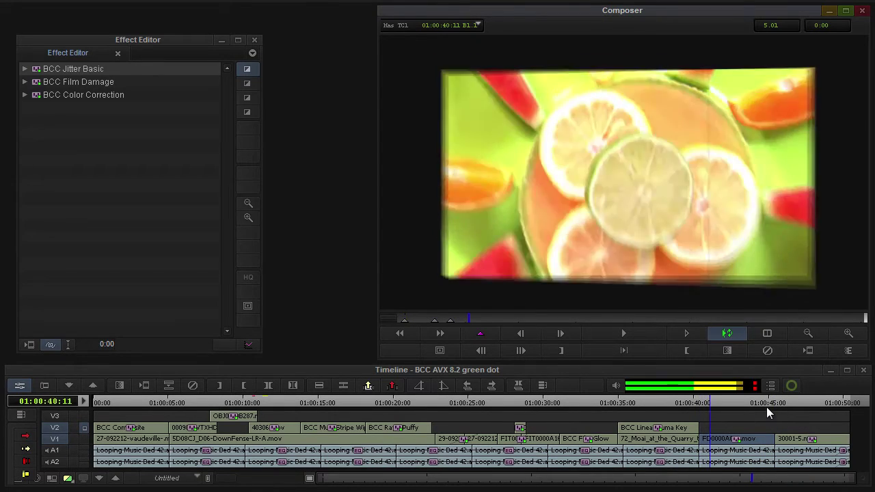
Step: Play the smashed television clip at the end of the sequence and return to the sequence start at 01:00:00:00
left_click(782, 402)
key("space")
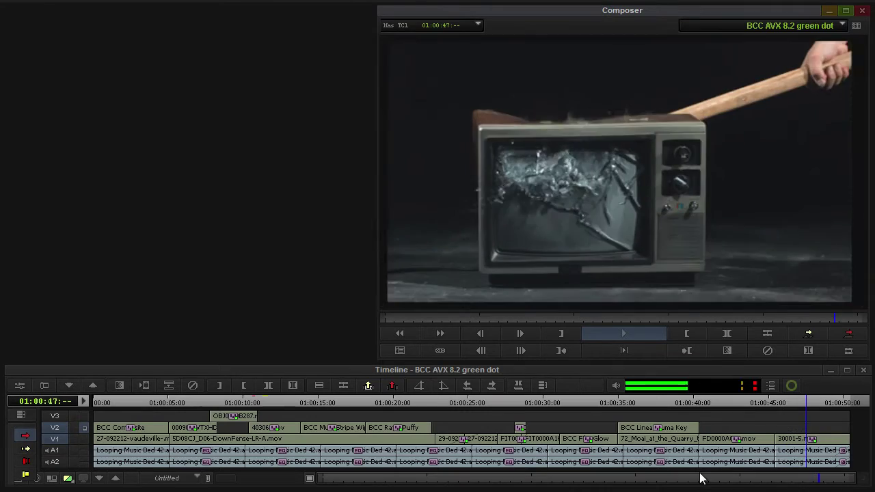
key("space")
left_click_drag(185, 402, 65, 401)
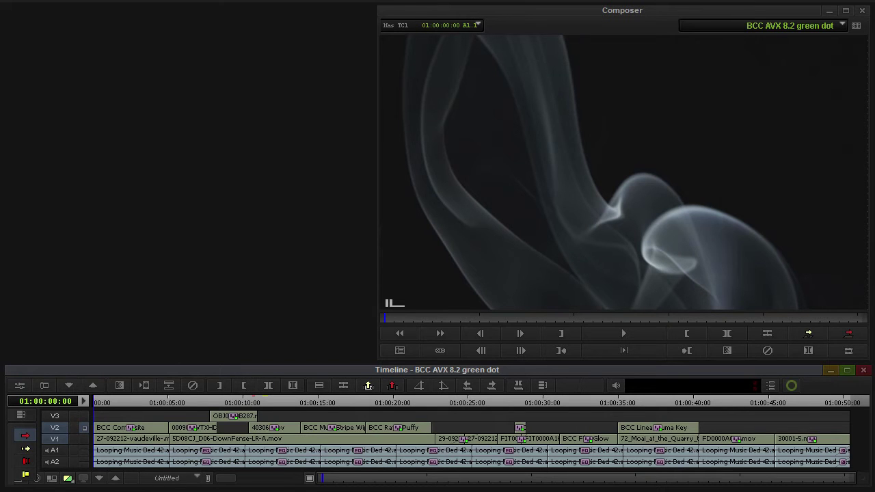
Step: Open the Effect Palette and examine the green-dot real-time effects in the BCC categories from 3D Objects through Lights
key("ctrl+8")
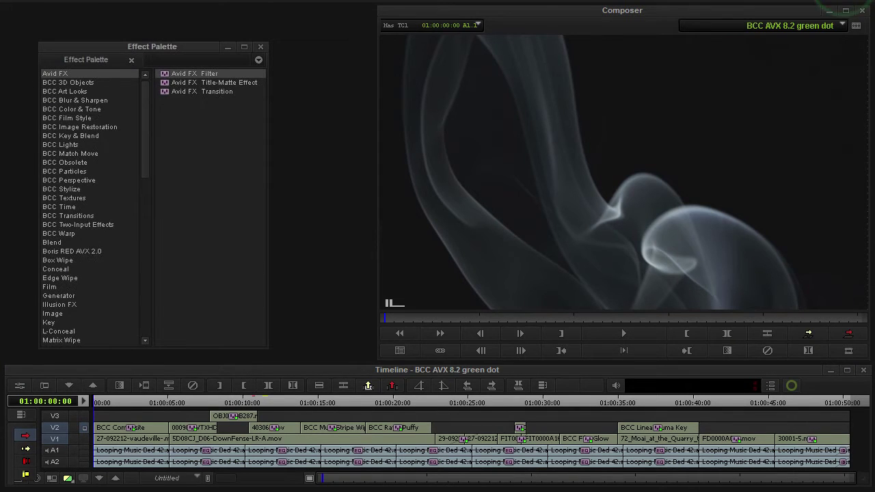
left_click(104, 48)
left_click(69, 83)
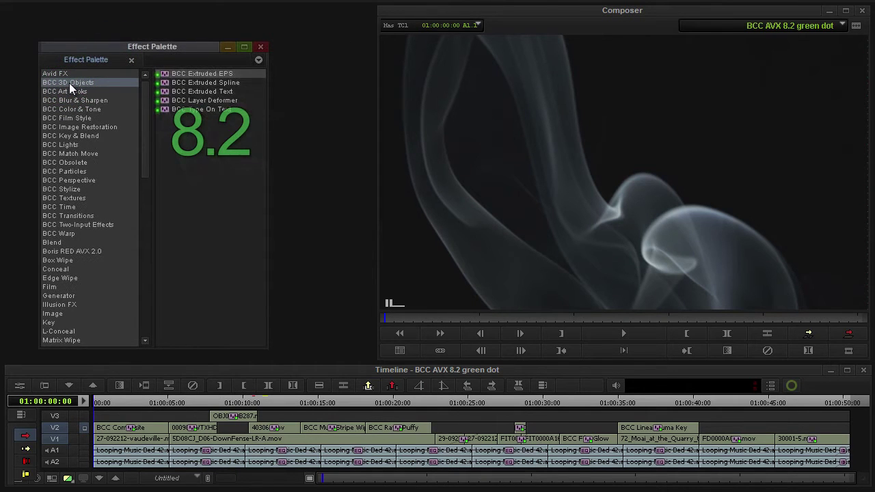
left_click(68, 90)
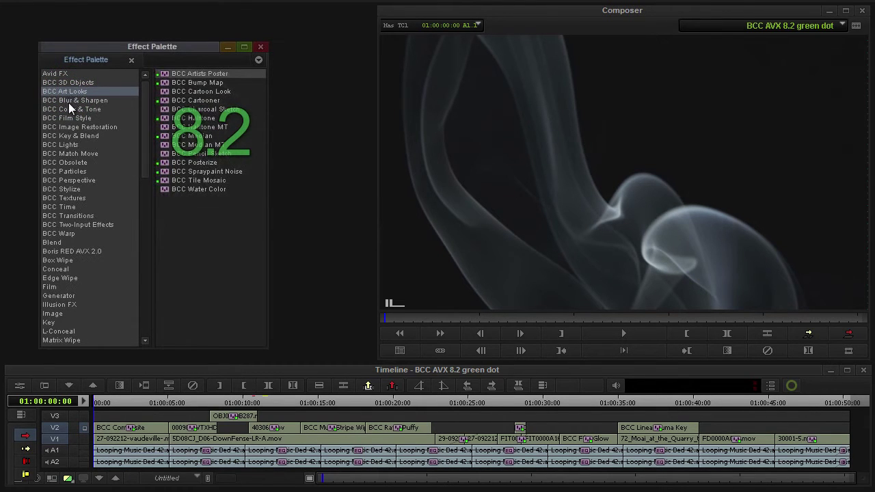
left_click(69, 100)
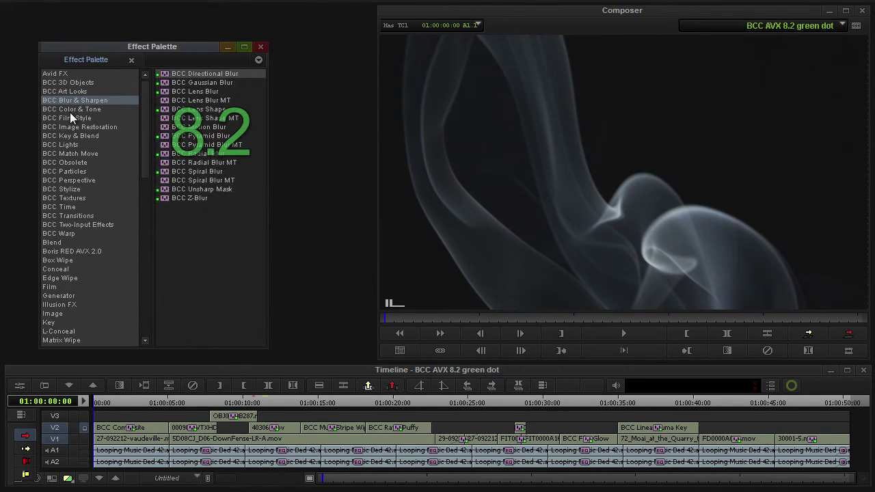
left_click(70, 112)
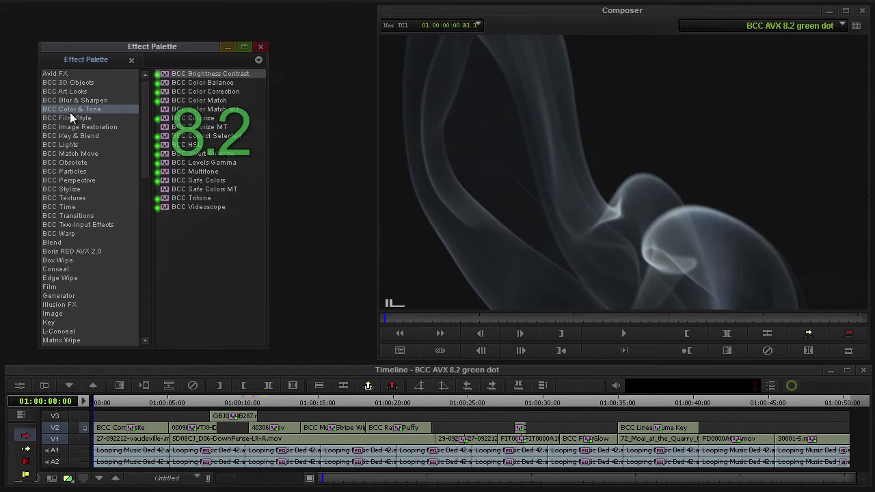
left_click(69, 118)
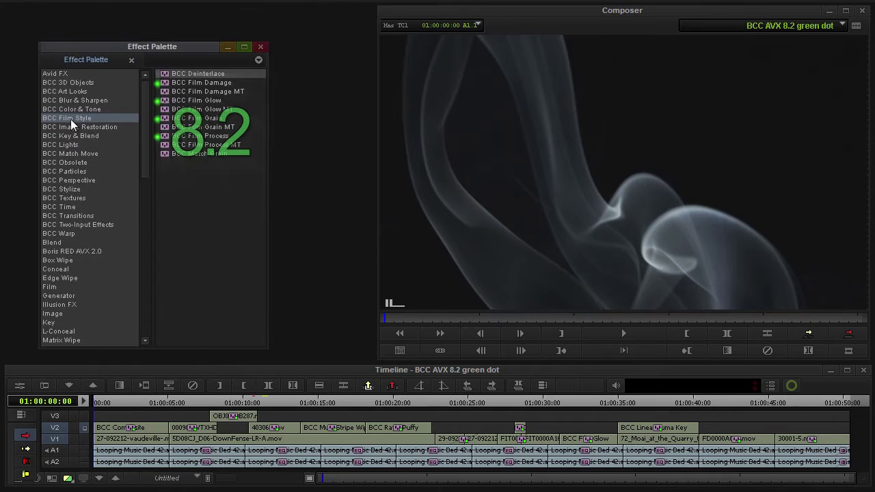
left_click(70, 128)
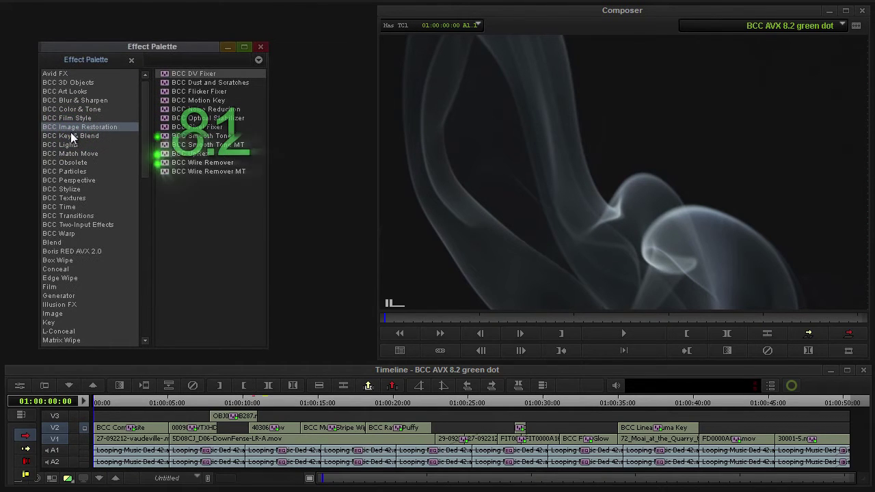
left_click(70, 136)
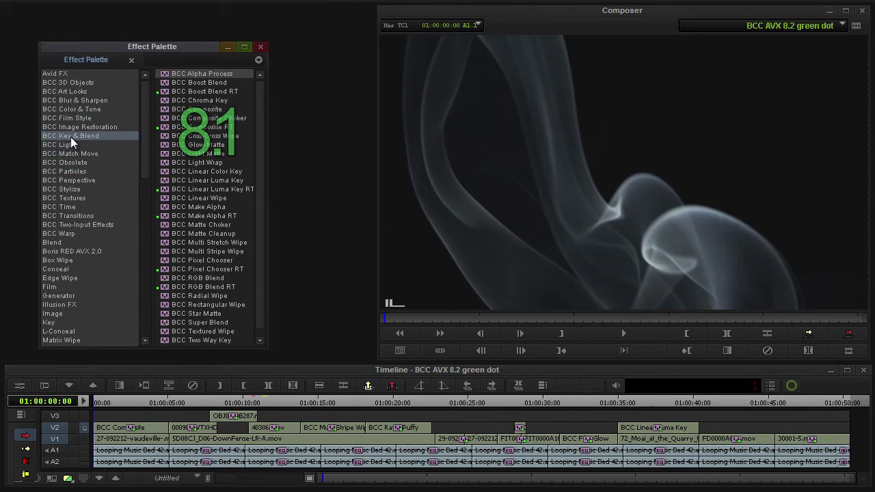
left_click(72, 144)
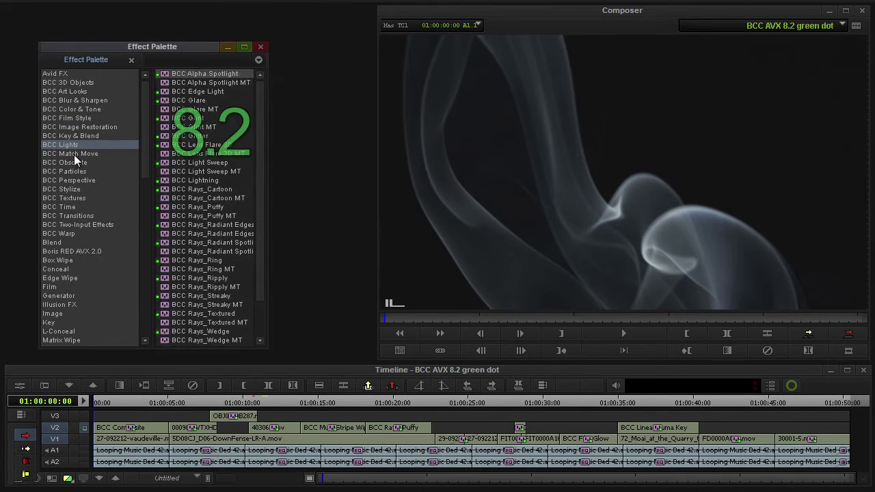
Step: Examine the effects in the BCC Match Move, Particles, Perspective, Stylize, Textures, Time, Transitions, Warp and Obsolete categories
left_click(74, 154)
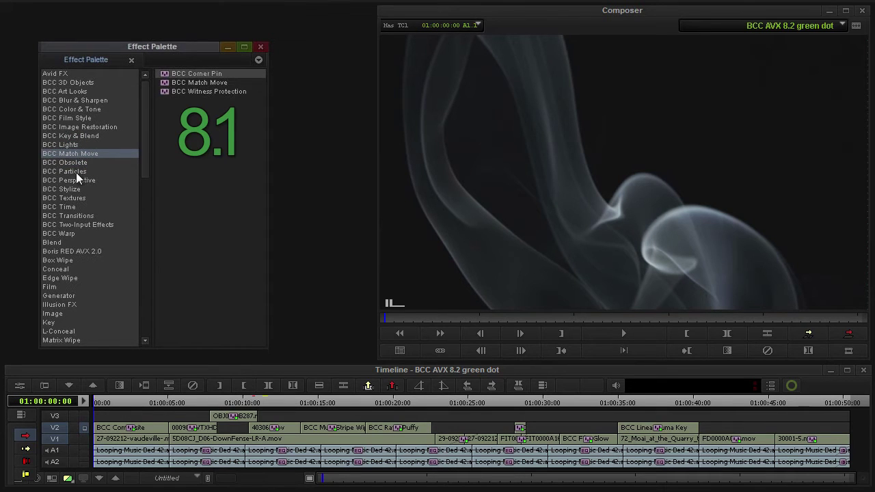
left_click(76, 172)
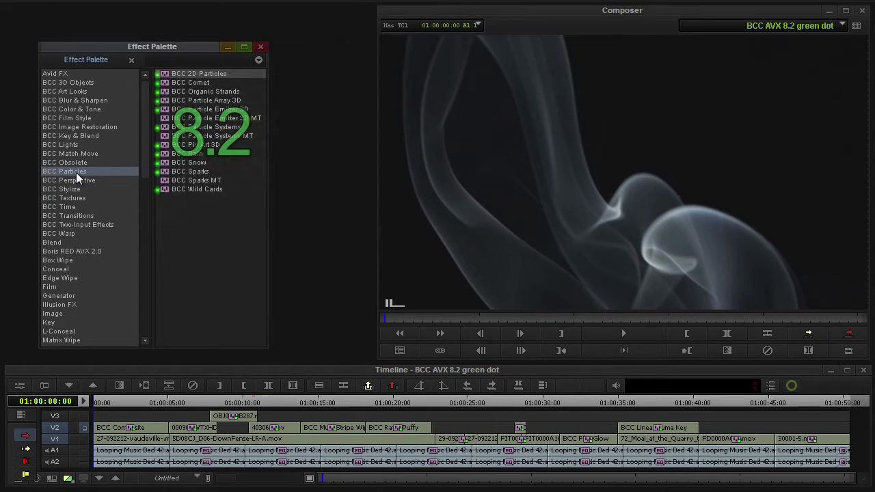
left_click(78, 181)
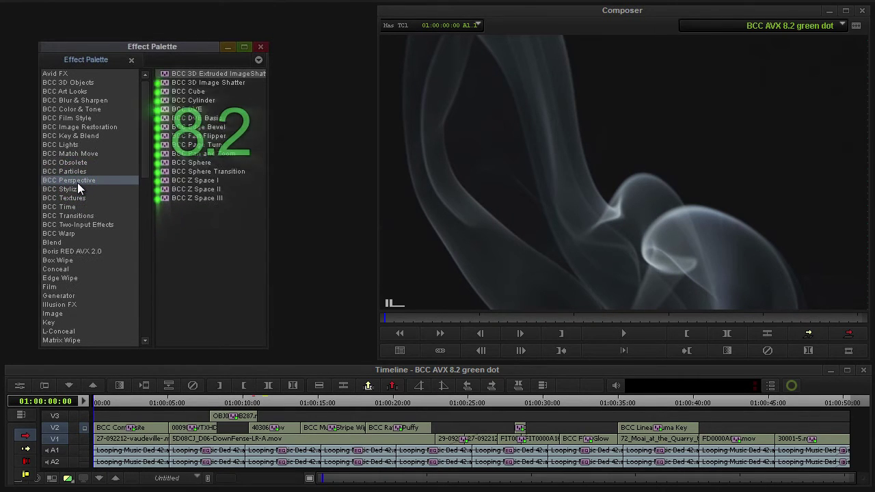
left_click(78, 188)
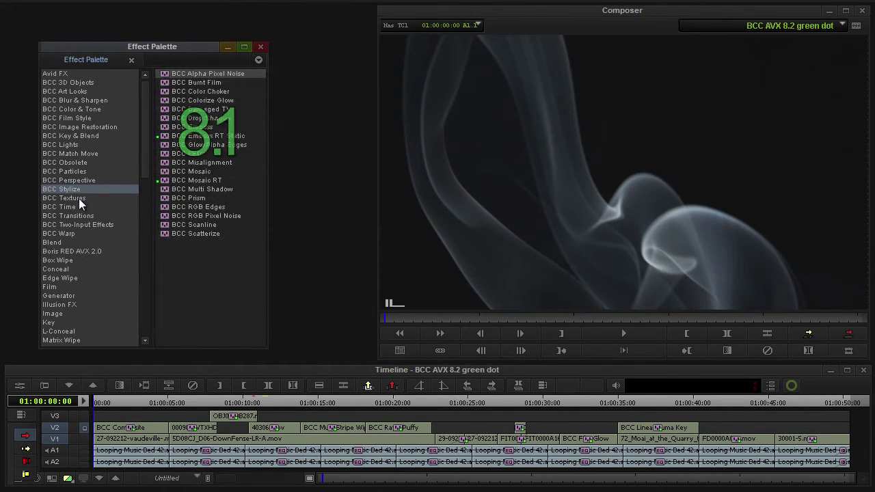
left_click(79, 198)
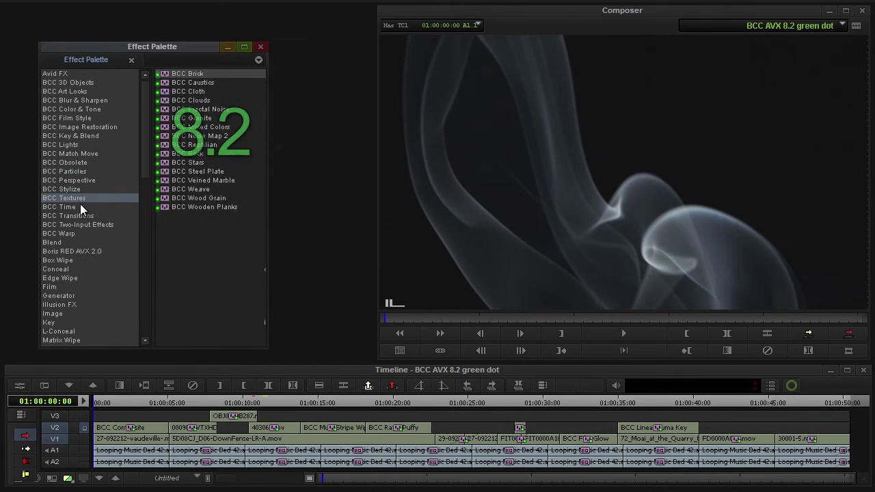
left_click(80, 206)
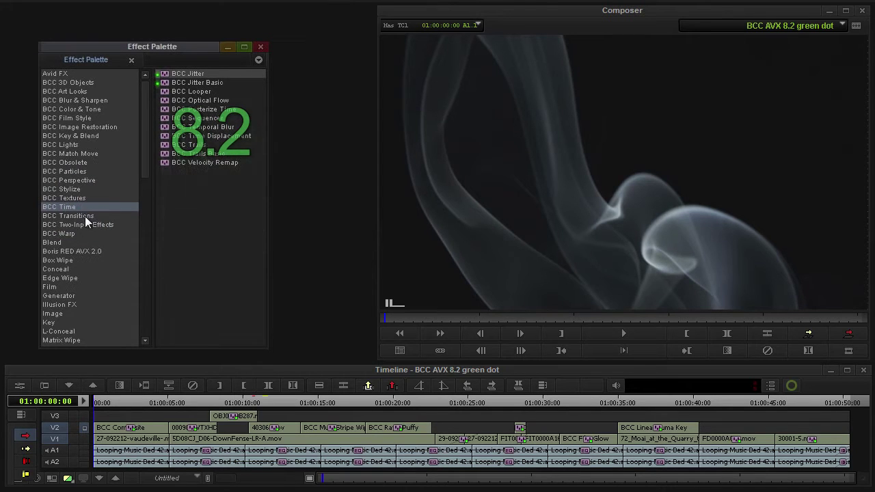
left_click(84, 216)
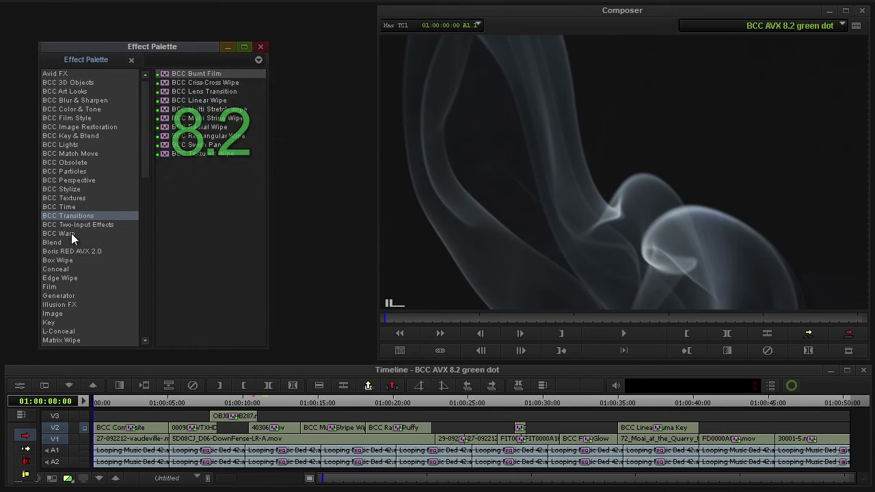
left_click(72, 234)
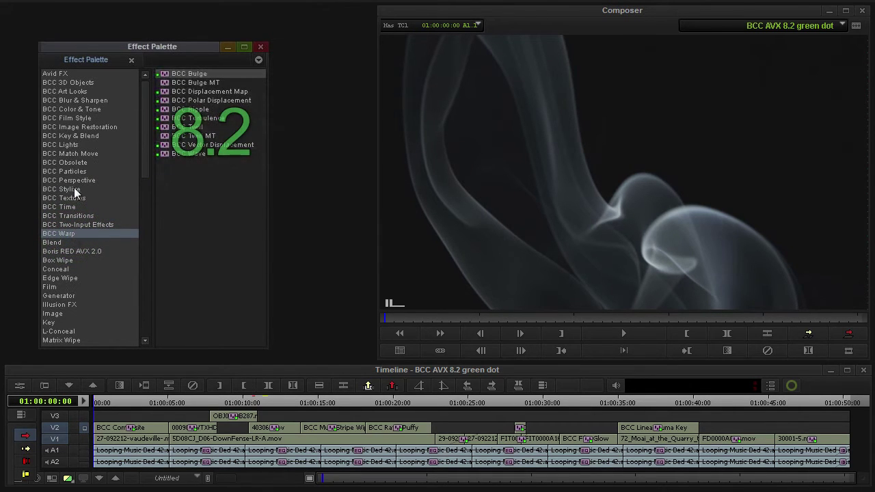
left_click(77, 165)
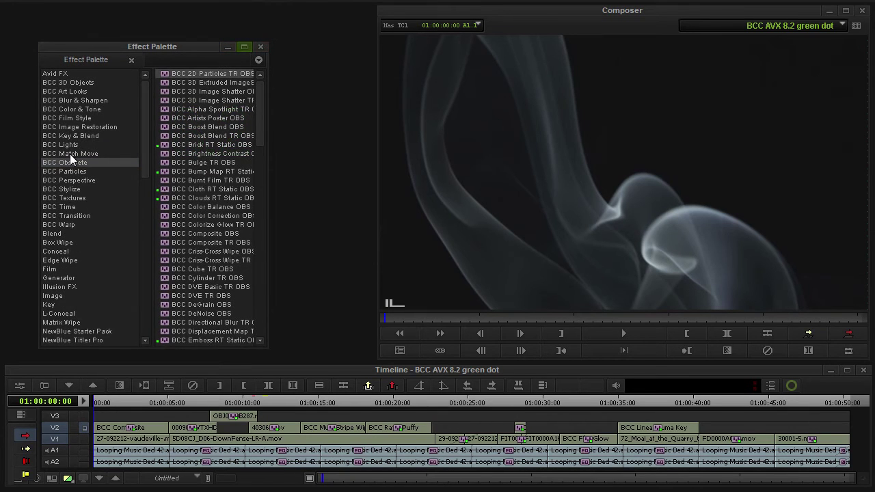
Step: Examine the BCC Lights and BCC Particles effects, comparing BCC Lens Flare 3D with BCC Lens Flare 3D MT
left_click(76, 144)
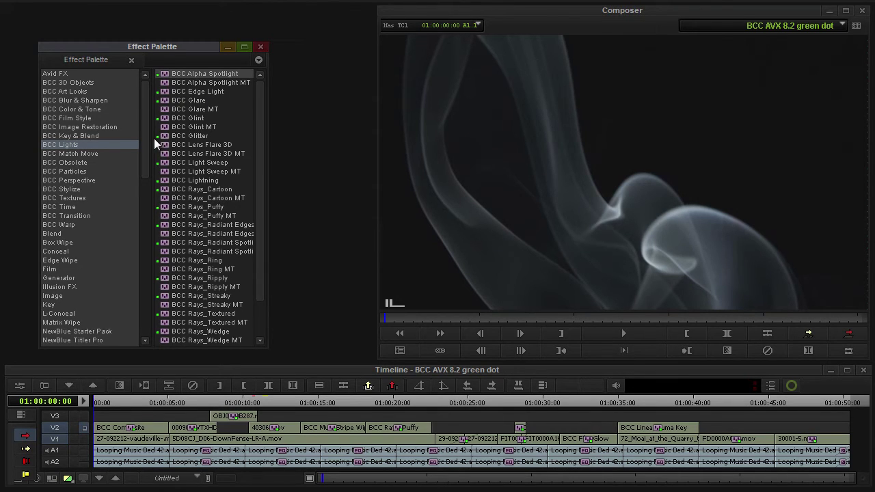
left_click(93, 179)
left_click(96, 171)
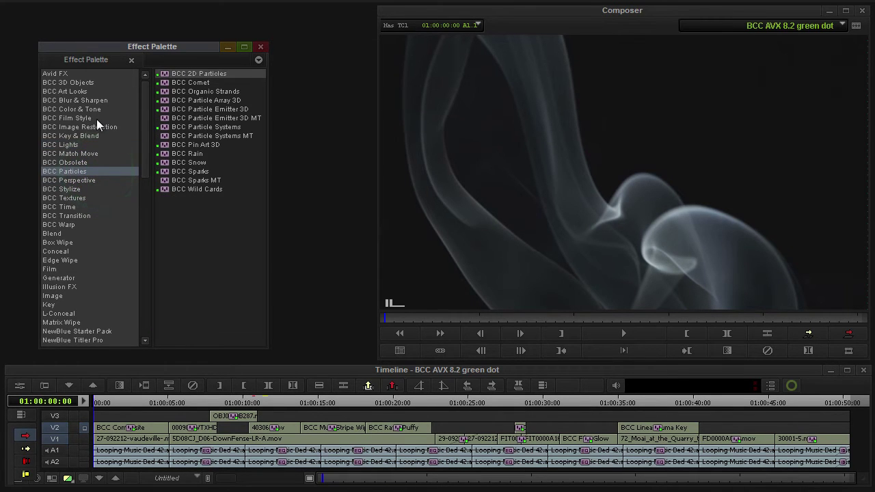
left_click(92, 146)
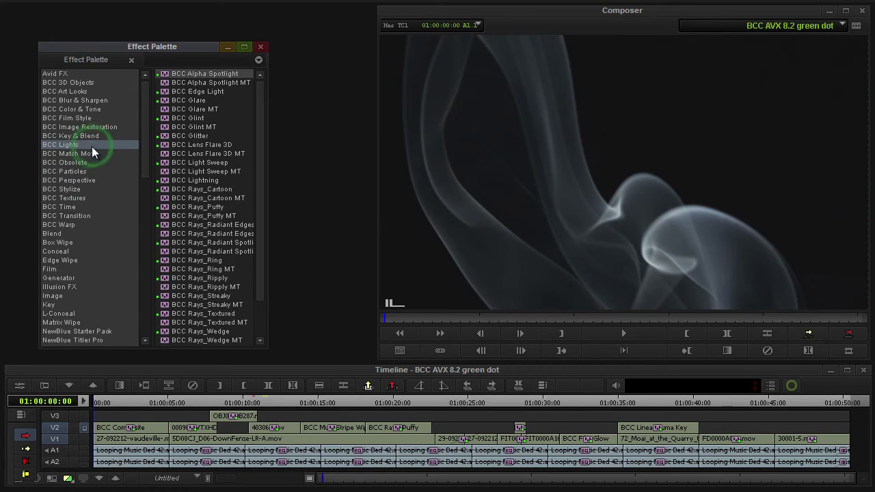
left_click(188, 146)
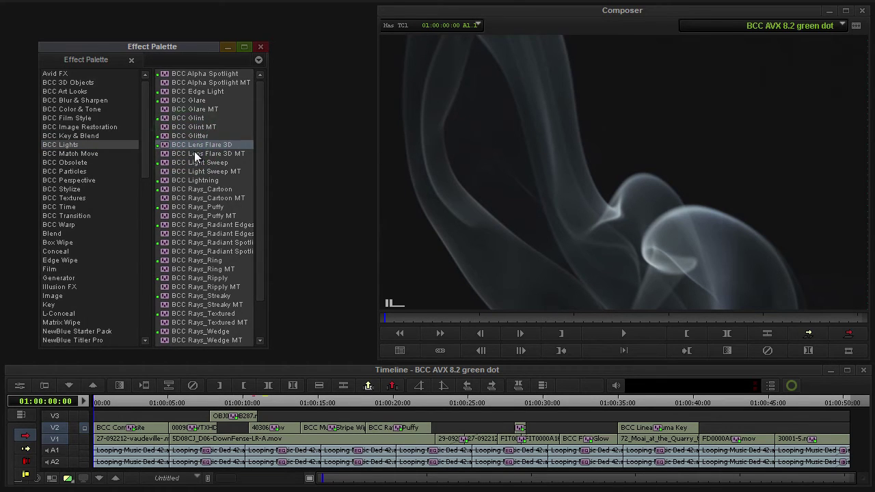
left_click(196, 155)
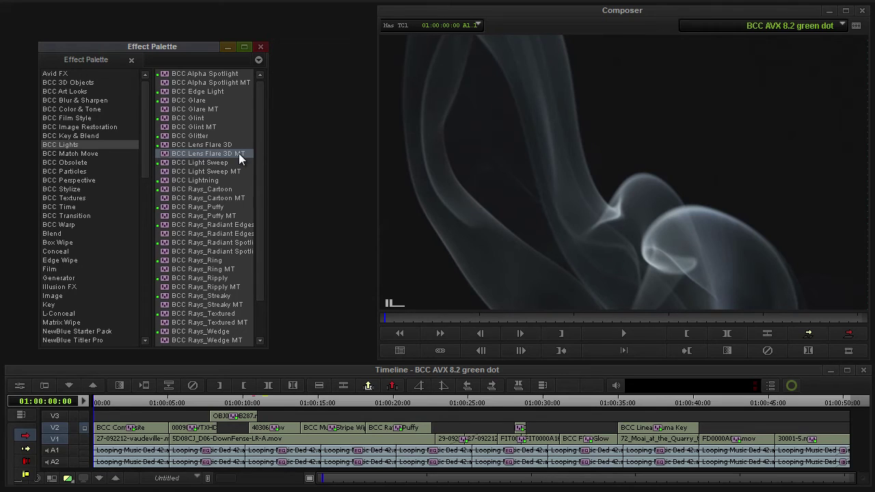
Step: Show the BCC Obsolete effects and widen the Effect Palette slightly to make their full names easier to read
left_click(80, 163)
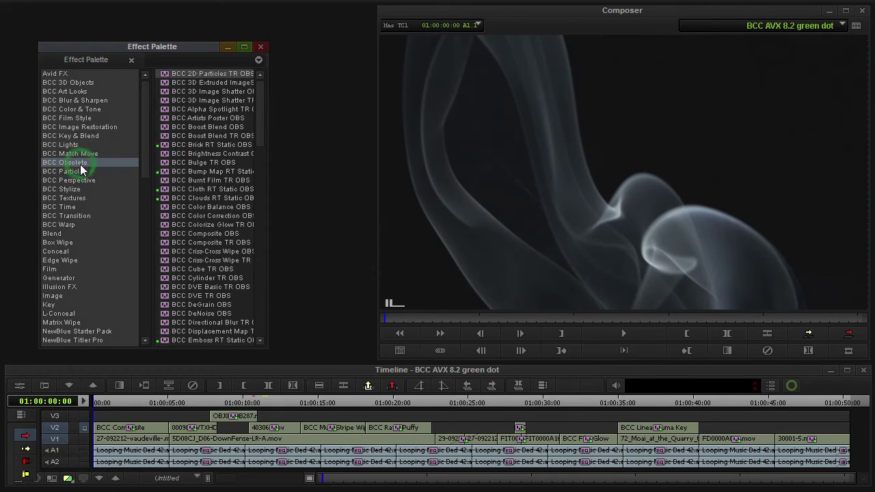
left_click_drag(269, 172, 339, 167)
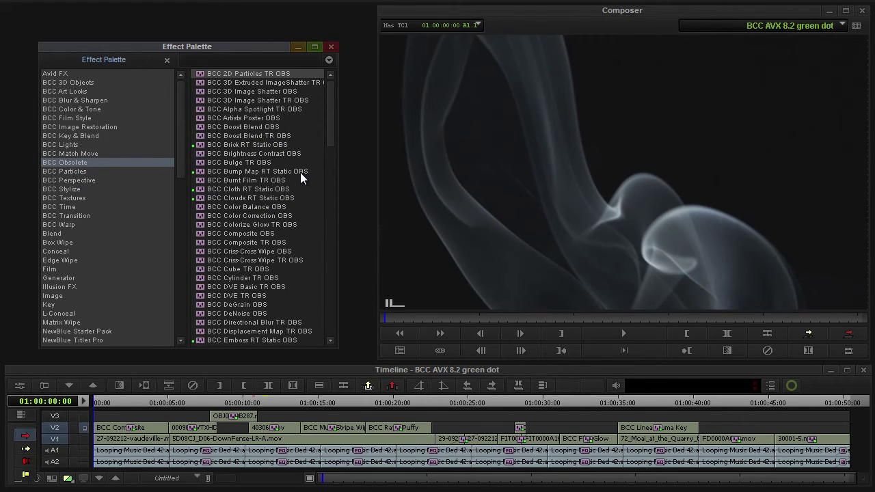
left_click_drag(339, 173, 294, 176)
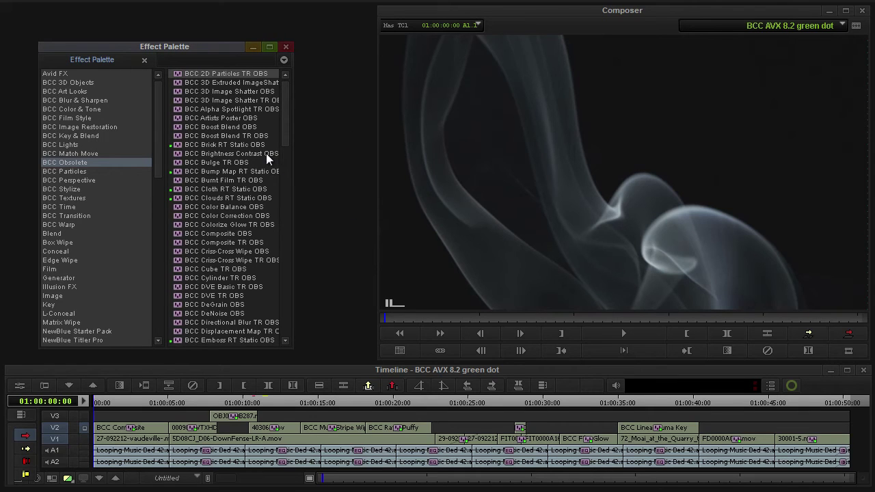